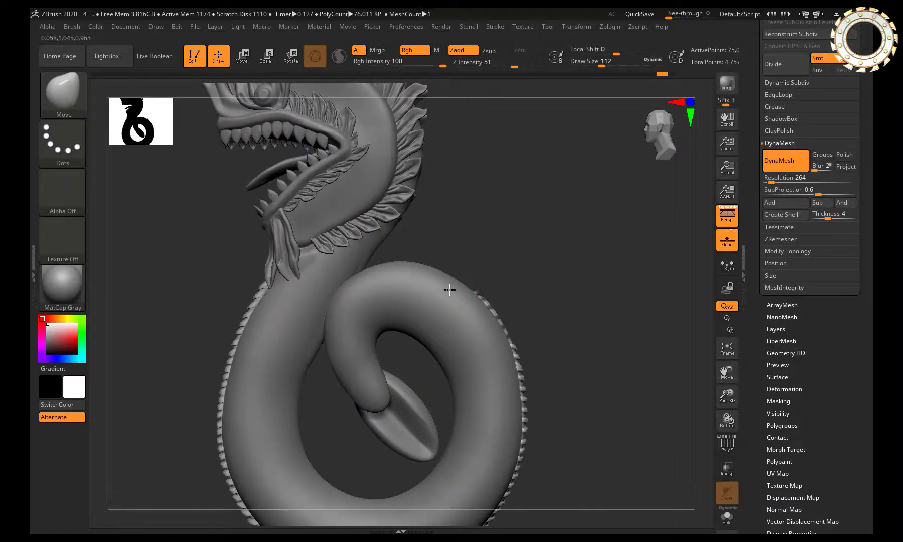
Step: Mask part of the coiled tail and nudge the unmasked part slightly with the Move gizmo
mouse_move(514, 330)
mouse_down()
mouse_move(411, 331)
mouse_move(544, 292)
mouse_move(573, 305)
mouse_up()
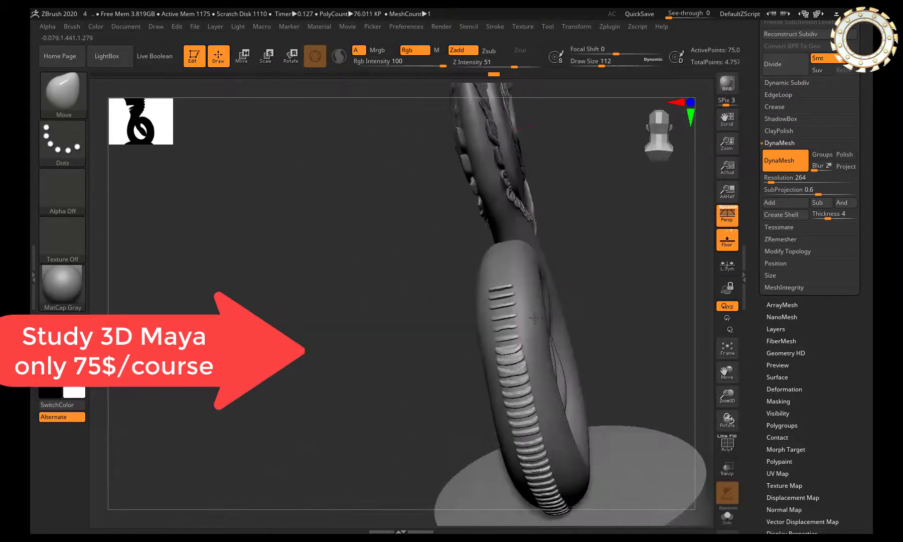
key(ctrl)
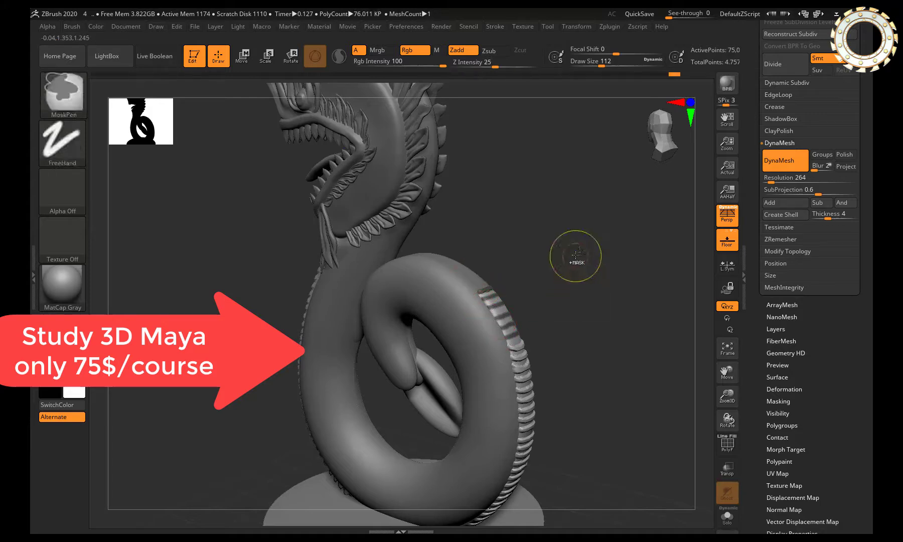
click(241, 56)
drag(355, 389, 357, 387)
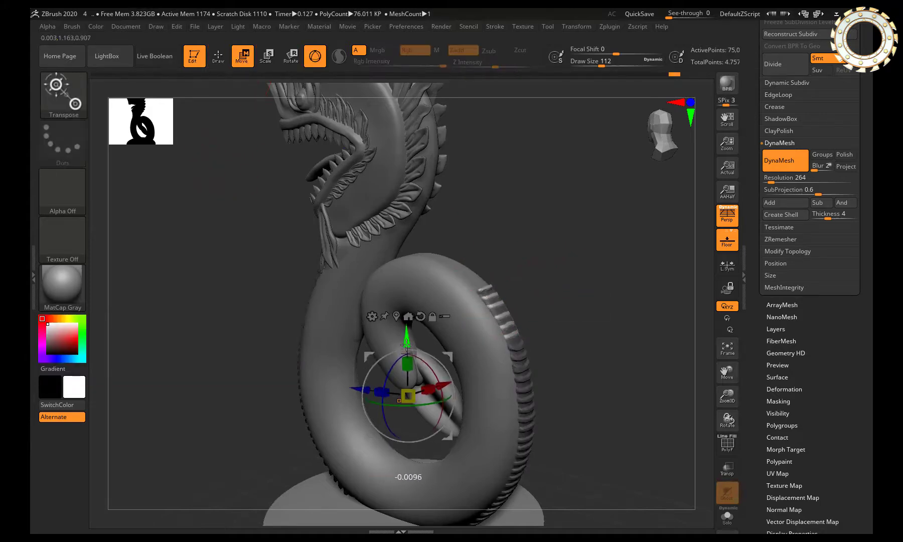
Step: Return to Draw mode and orbit to view the ribbed coil from the side and below
drag(566, 312, 562, 368)
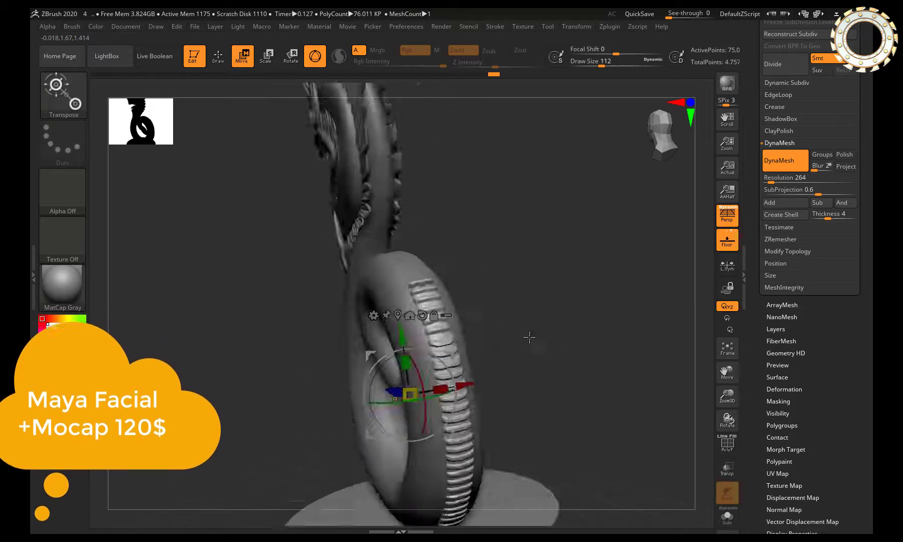
key(q)
key(ctrl)
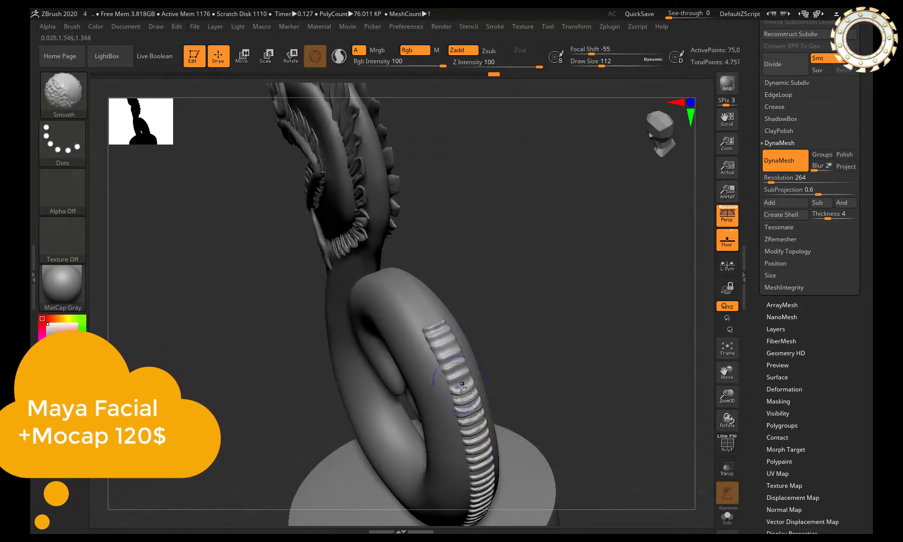
mouse_move(517, 371)
mouse_down()
mouse_move(411, 346)
mouse_move(336, 258)
mouse_move(383, 264)
mouse_move(379, 252)
mouse_move(525, 239)
mouse_up()
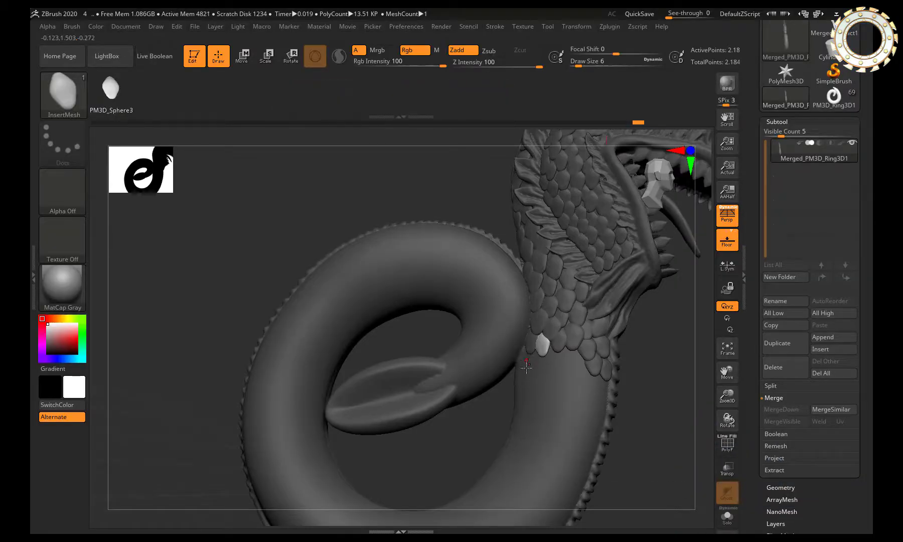
Step: Insert six scale pieces along the lower neck
click(540, 360)
click(552, 359)
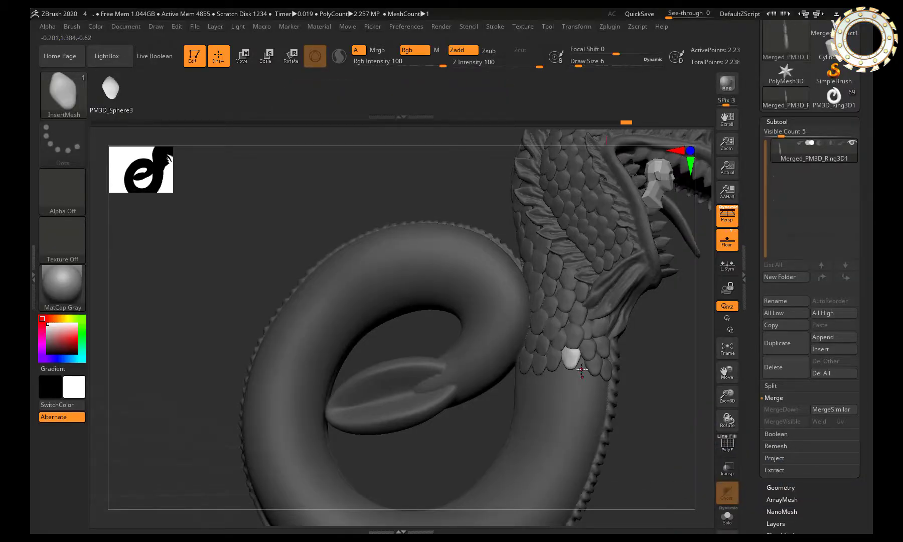
click(581, 371)
click(596, 385)
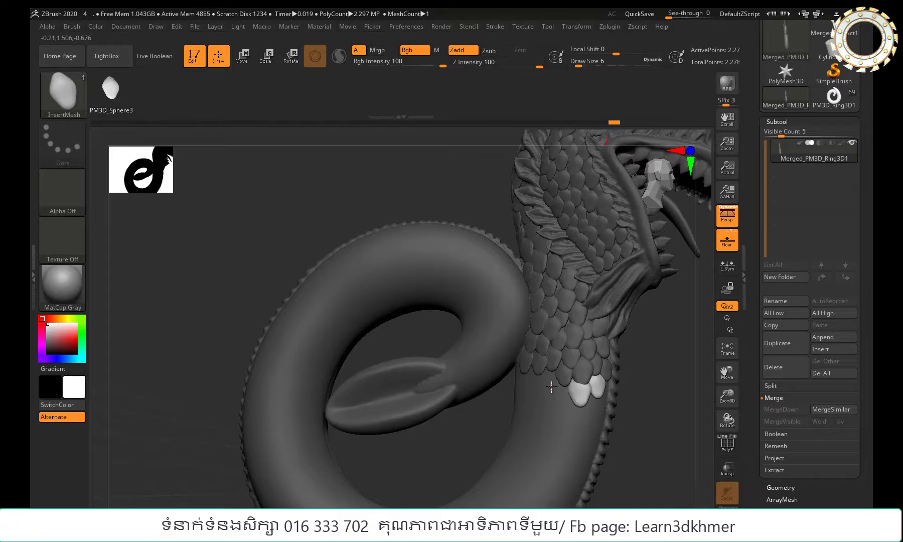
click(549, 384)
click(561, 401)
right_drag(562, 399, 610, 391)
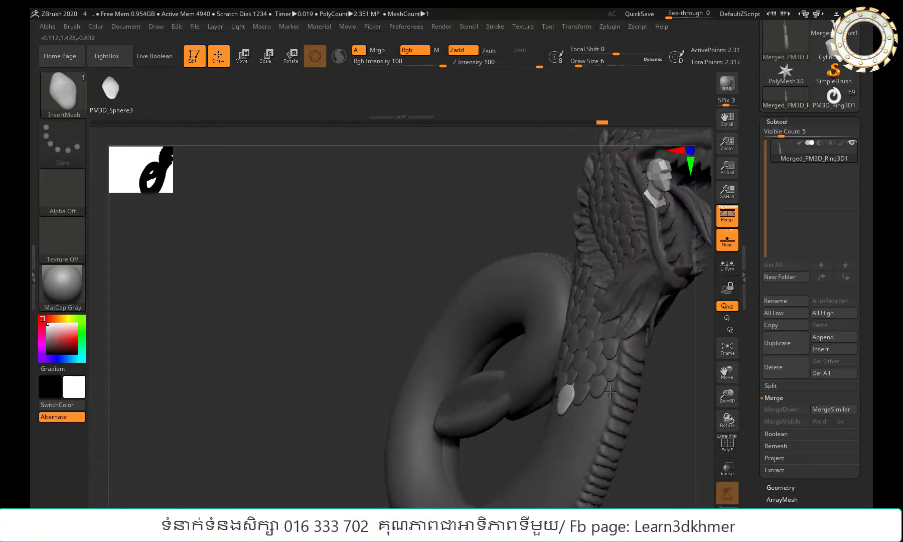
Step: Add more belly scales on the lower neck, seen with the head and coil in view
click(604, 404)
click(598, 426)
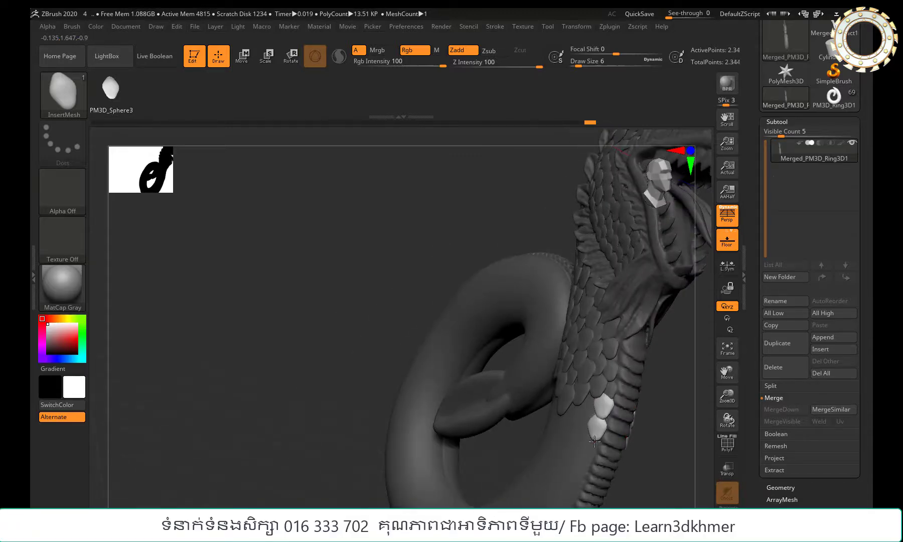
click(586, 407)
right_drag(576, 418, 512, 390)
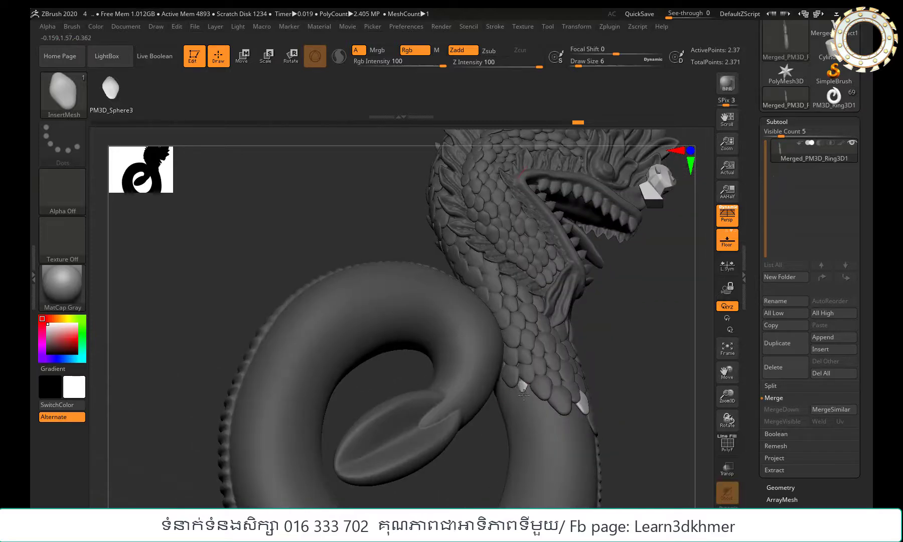
drag(523, 394, 499, 389)
click(505, 398)
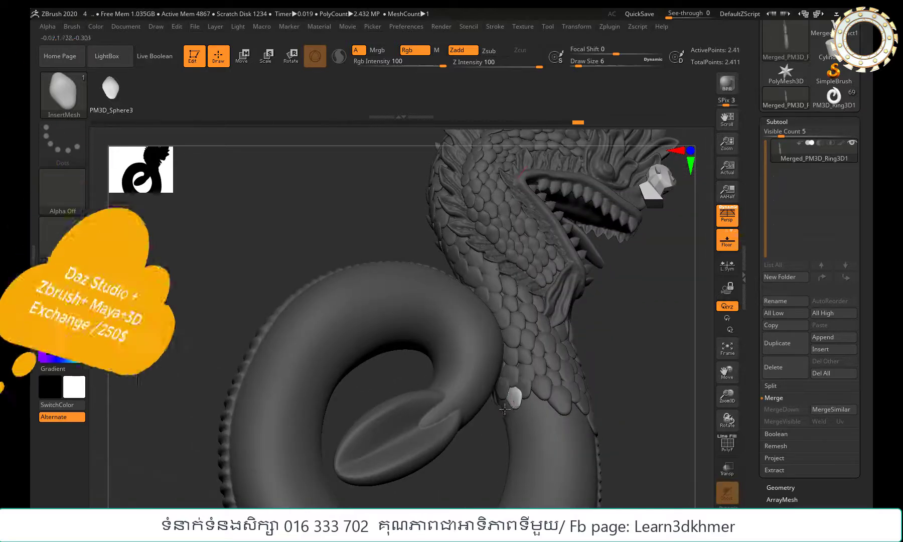
right_drag(507, 401, 502, 414)
mouse_move(502, 414)
mouse_down()
mouse_move(524, 420)
mouse_move(550, 407)
mouse_move(517, 444)
mouse_move(523, 339)
mouse_move(508, 298)
mouse_move(491, 308)
mouse_move(511, 311)
mouse_move(491, 331)
mouse_move(514, 361)
mouse_move(461, 331)
mouse_move(489, 354)
mouse_move(462, 349)
mouse_move(472, 369)
mouse_up()
Step: Add belly scales along the edge of the existing scale row
right_drag(471, 368, 451, 332)
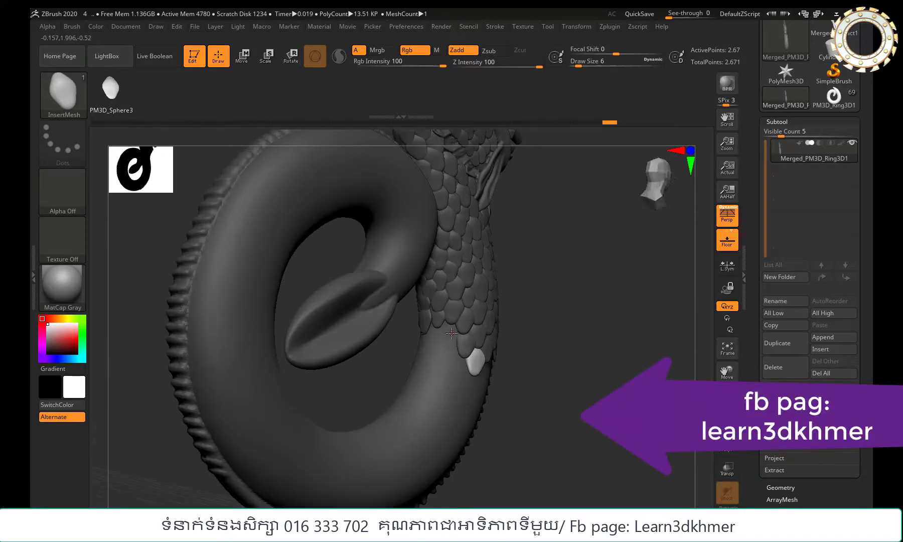
mouse_move(452, 332)
mouse_down()
mouse_move(453, 346)
mouse_move(433, 342)
mouse_up()
mouse_move(423, 331)
mouse_down()
mouse_move(451, 374)
mouse_move(438, 358)
mouse_up()
right_drag(437, 358, 423, 346)
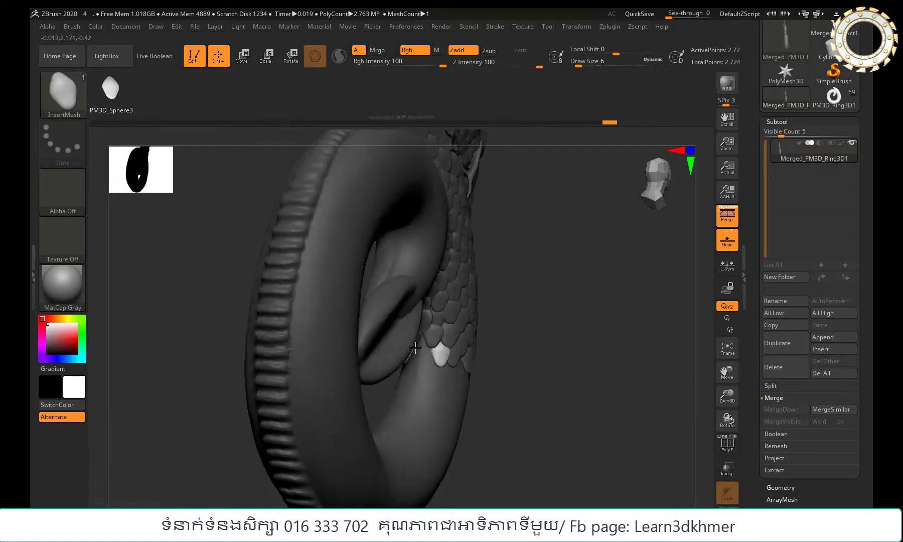
drag(423, 346, 425, 354)
right_drag(424, 354, 451, 381)
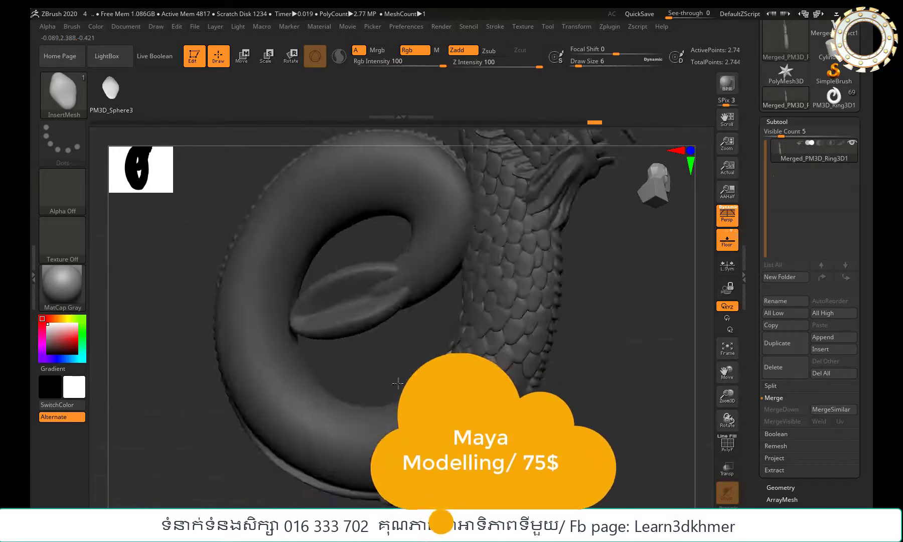
Step: Continue placing belly scales further down the lower body
drag(507, 378, 477, 397)
right_drag(476, 397, 451, 387)
drag(447, 382, 455, 404)
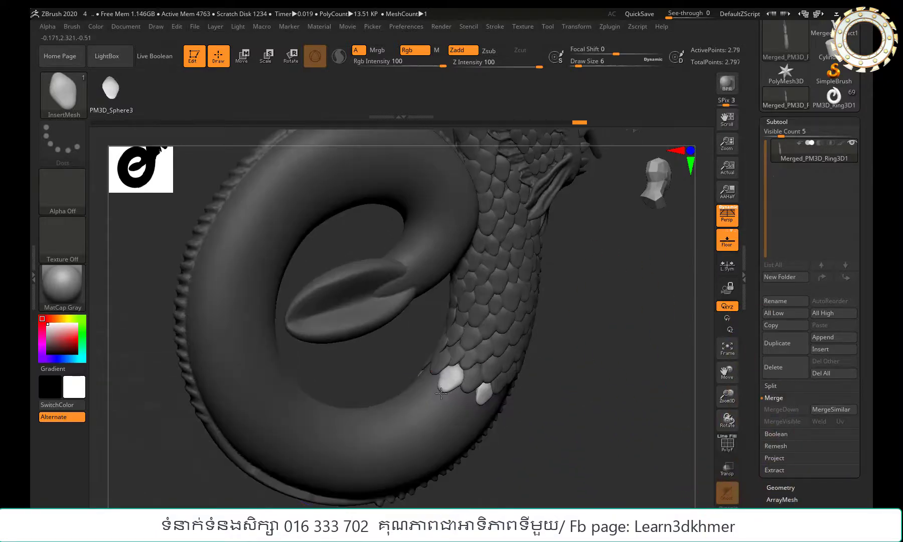
right_drag(456, 404, 522, 393)
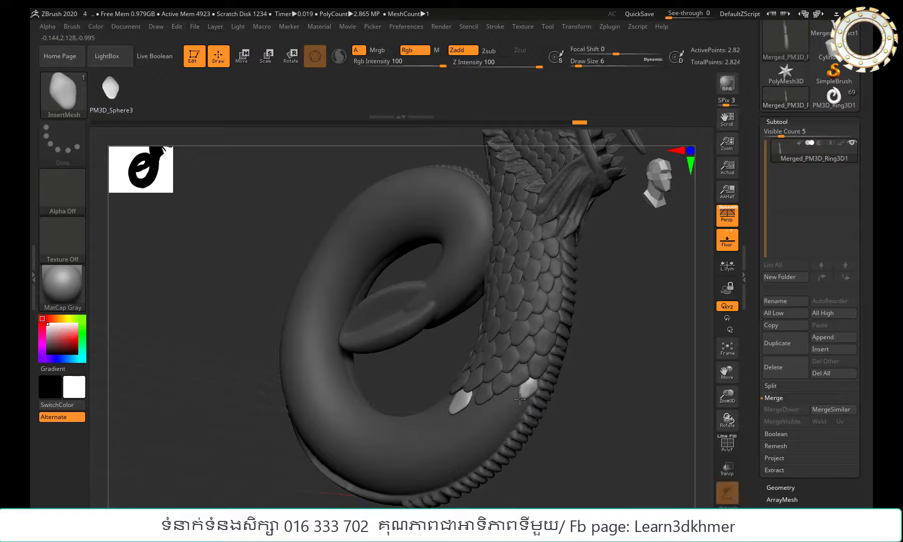
drag(520, 399, 521, 396)
right_drag(522, 396, 504, 391)
mouse_move(502, 407)
mouse_down()
mouse_move(518, 408)
mouse_move(494, 438)
mouse_move(488, 407)
mouse_up()
right_drag(484, 416, 469, 416)
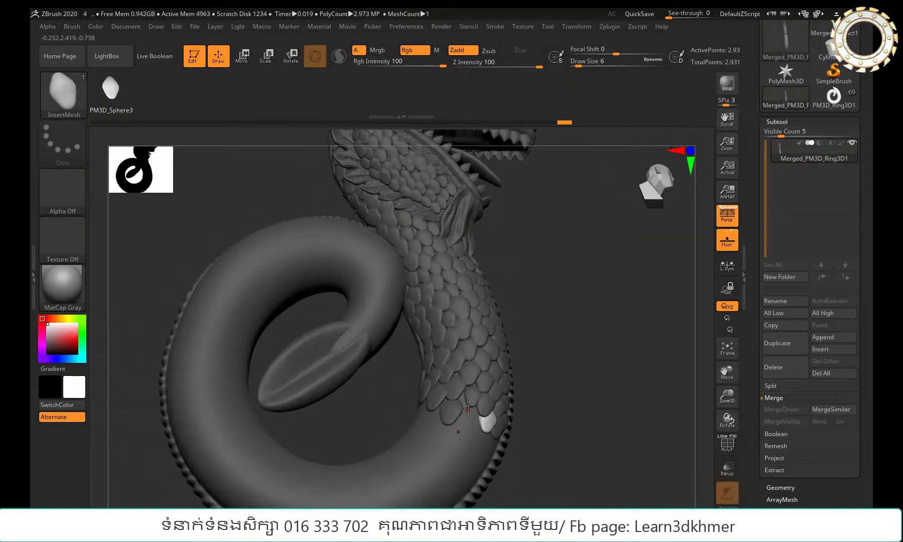
mouse_move(469, 415)
mouse_down()
mouse_move(465, 426)
mouse_move(476, 432)
mouse_move(440, 418)
mouse_up()
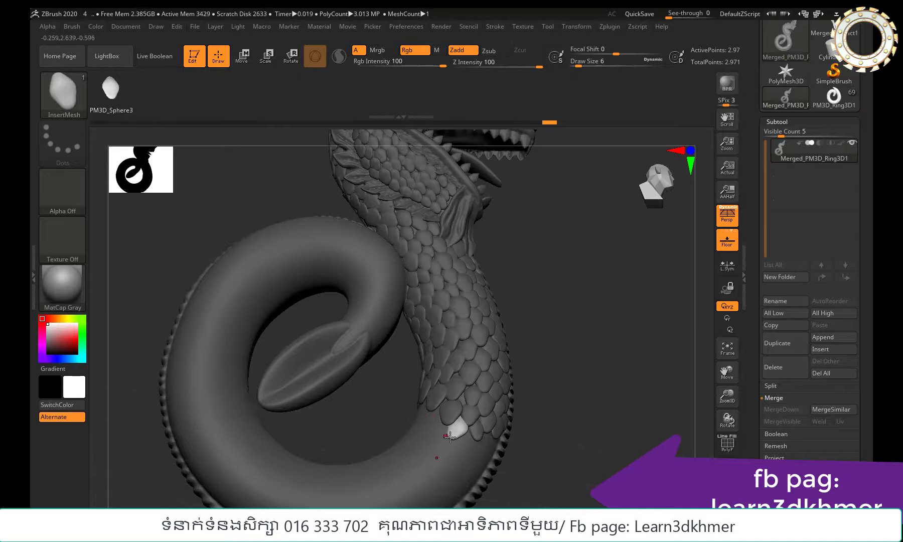
Step: Insert a row of belly scales along the side of the serpent's body
right_drag(450, 437, 506, 452)
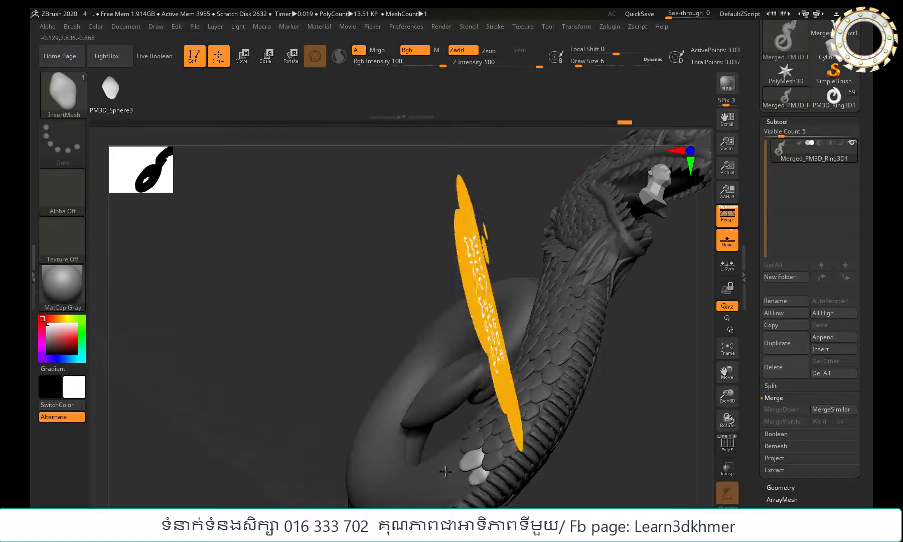
right_drag(480, 475, 428, 425)
drag(421, 422, 447, 454)
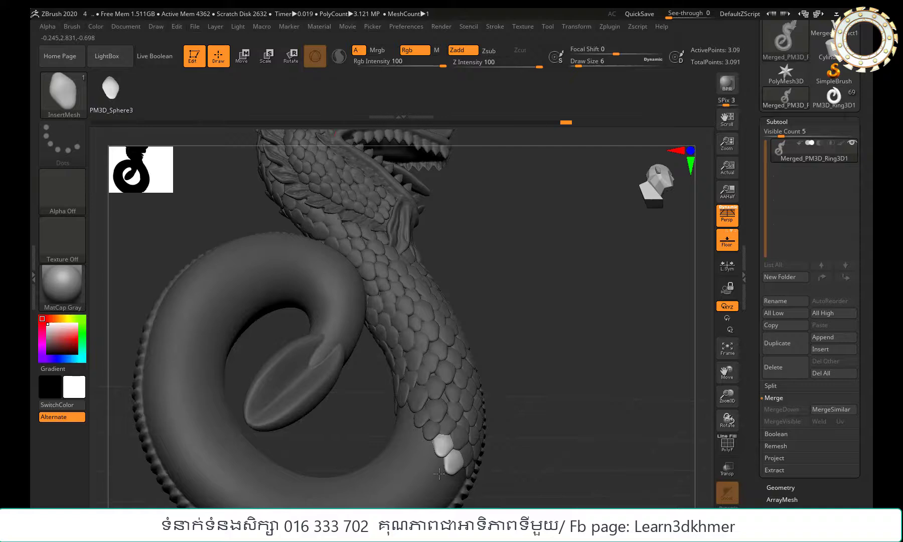
right_drag(448, 454, 408, 428)
drag(394, 411, 373, 414)
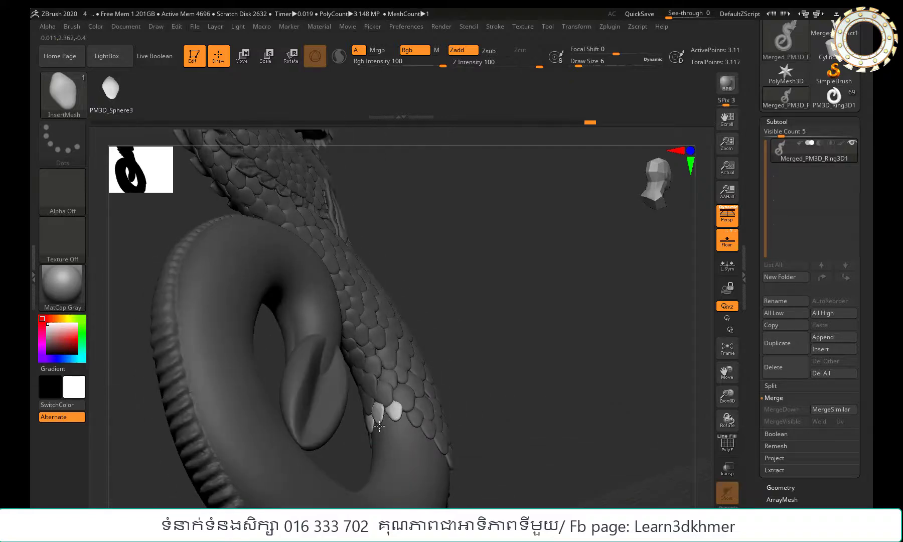
click(380, 426)
click(394, 439)
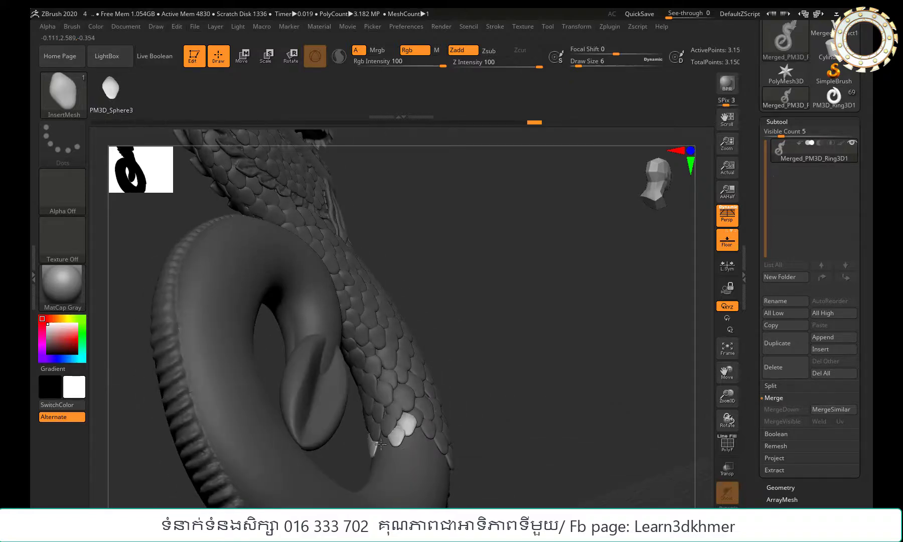
click(381, 444)
Step: Add more belly scales toward the coil and frame the whole serpent
right_drag(384, 446, 416, 441)
click(412, 445)
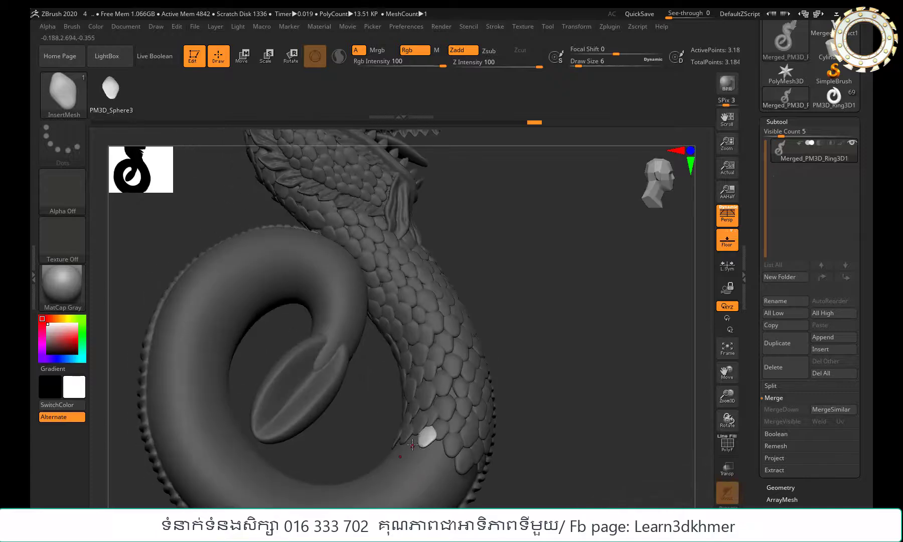
click(437, 454)
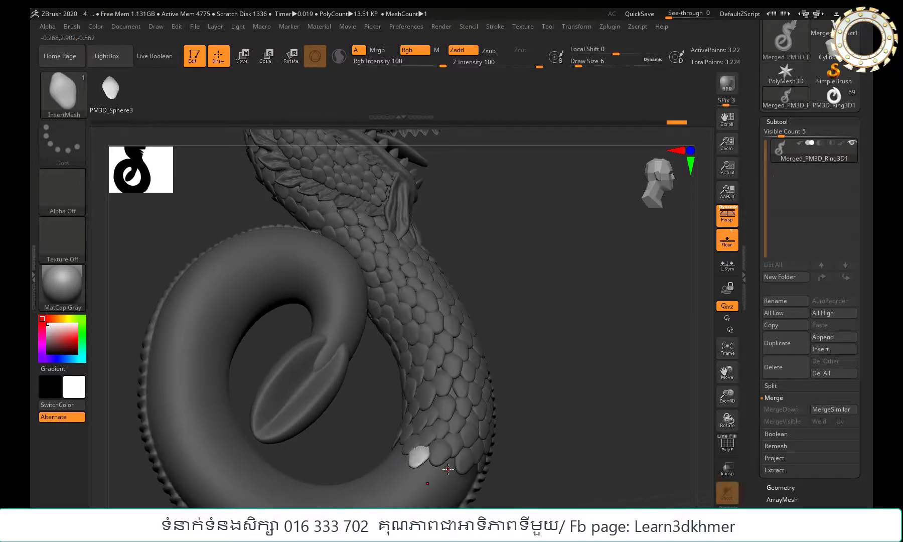
click(444, 471)
mouse_move(426, 470)
right_down()
mouse_move(411, 465)
mouse_move(423, 481)
mouse_move(441, 432)
mouse_move(429, 396)
mouse_move(478, 385)
mouse_move(568, 302)
mouse_move(597, 228)
right_up()
click(400, 450)
key(f)
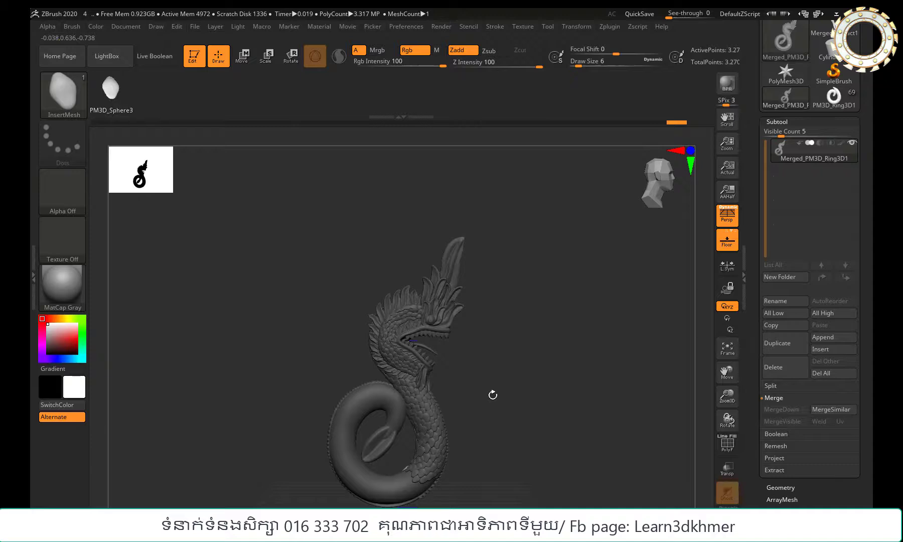
Step: Insert the first scales along the tail's belly underside
mouse_move(618, 297)
alt+right_down()
mouse_move(558, 178)
mouse_move(602, 406)
alt+right_up()
drag(606, 397, 597, 407)
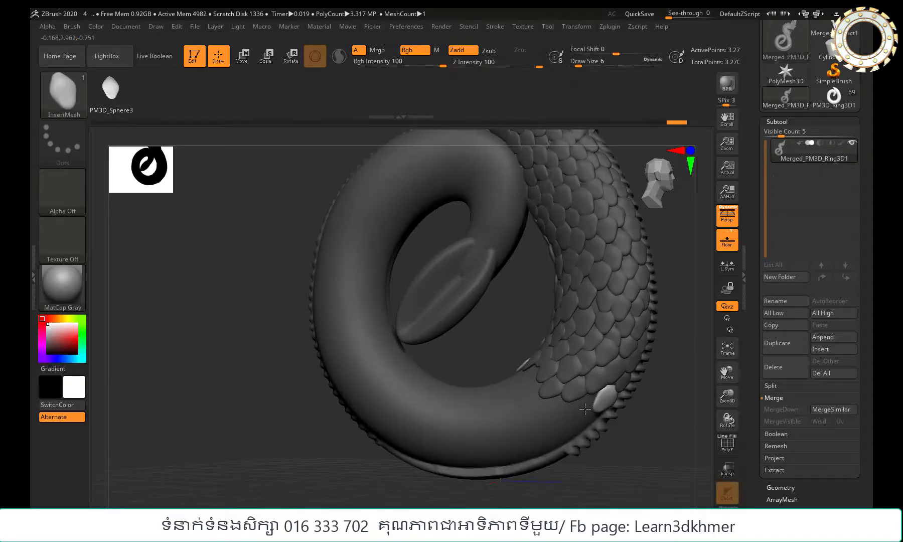
mouse_move(597, 407)
right_down()
mouse_move(594, 417)
mouse_move(562, 412)
right_up()
drag(552, 406, 547, 409)
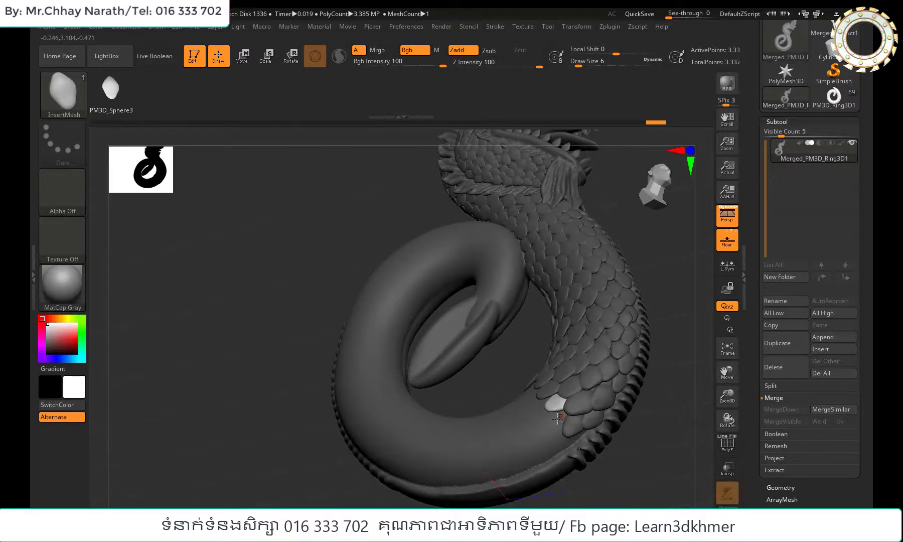
right_drag(547, 409, 551, 440)
drag(552, 440, 561, 449)
right_drag(561, 449, 542, 394)
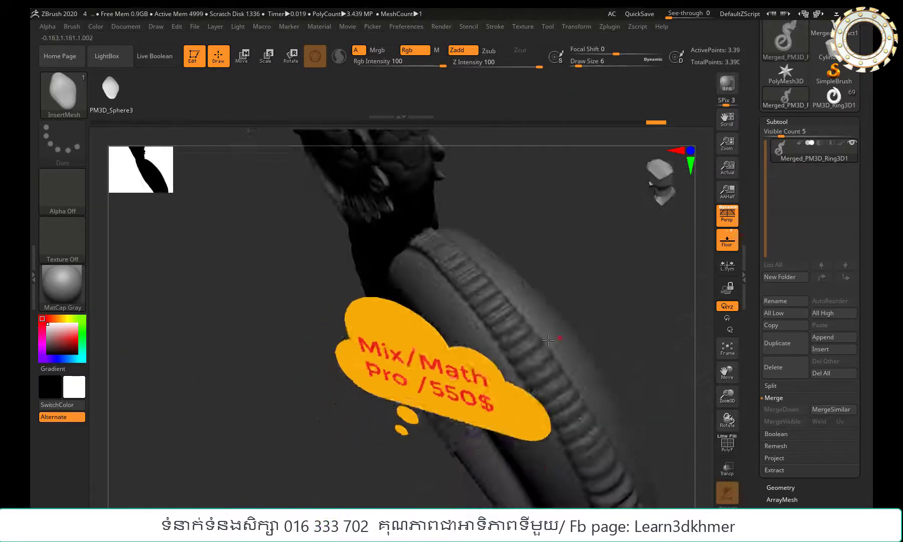
Step: Add more belly scales along the coil, stacking one above the earlier scale
right_drag(582, 341, 346, 425)
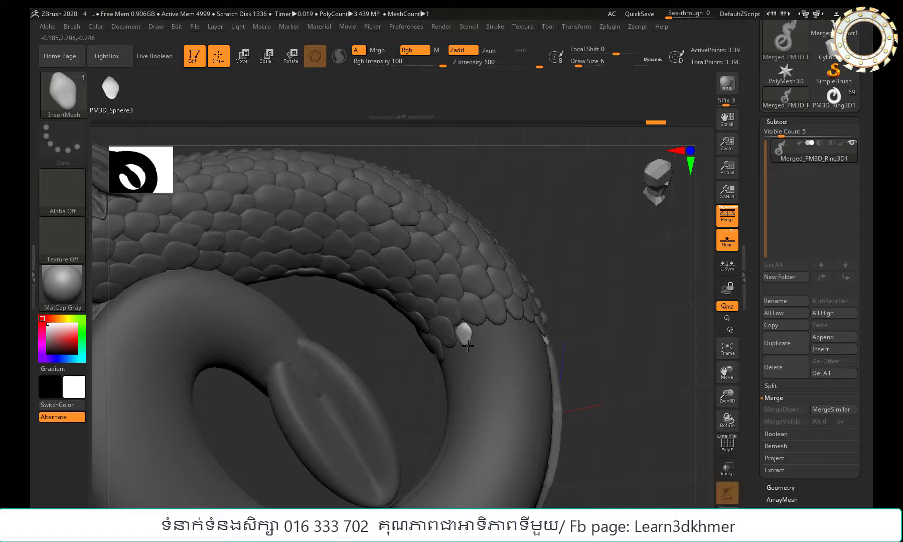
drag(467, 345, 503, 330)
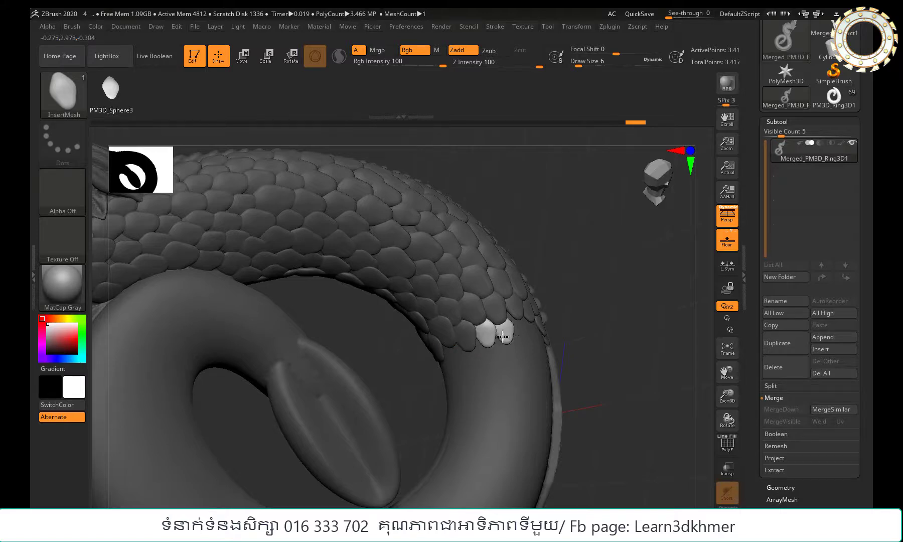
right_drag(503, 336, 516, 343)
mouse_move(518, 341)
mouse_down()
mouse_move(539, 331)
mouse_move(578, 349)
mouse_move(564, 353)
mouse_move(577, 369)
mouse_move(560, 379)
mouse_up()
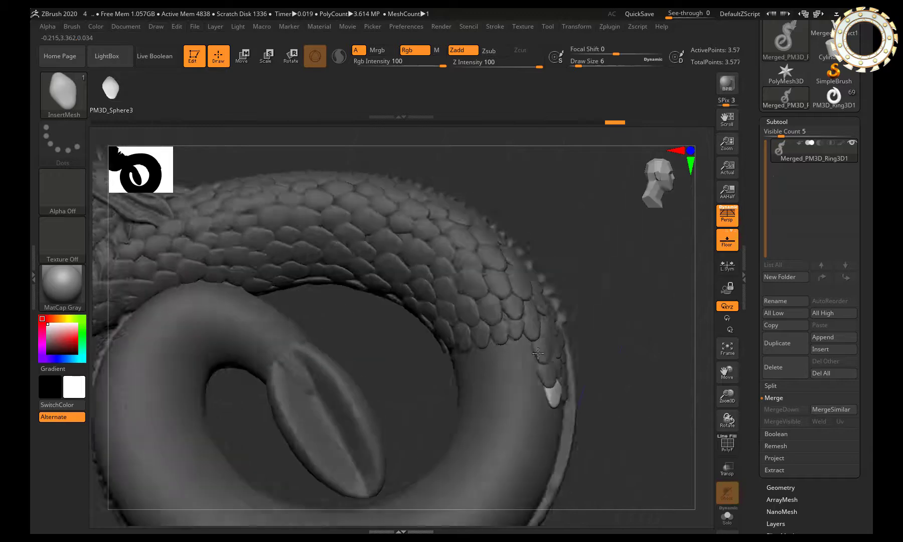
mouse_move(538, 354)
mouse_down()
mouse_move(540, 317)
mouse_move(525, 346)
mouse_move(536, 409)
mouse_up()
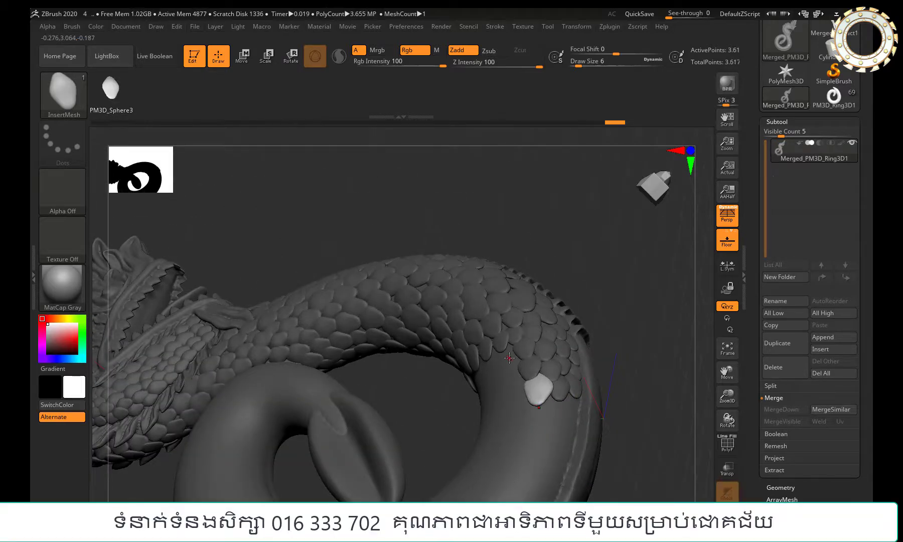
drag(509, 357, 516, 383)
Step: Insert a larger belly scale and more scales further along the tail
right_drag(493, 360, 494, 363)
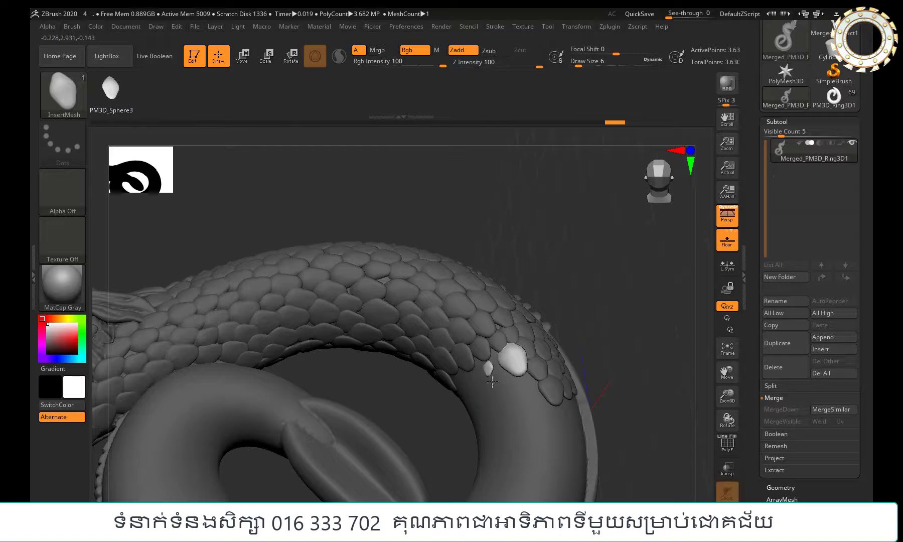
drag(492, 382, 535, 396)
drag(464, 384, 497, 420)
right_drag(496, 420, 482, 411)
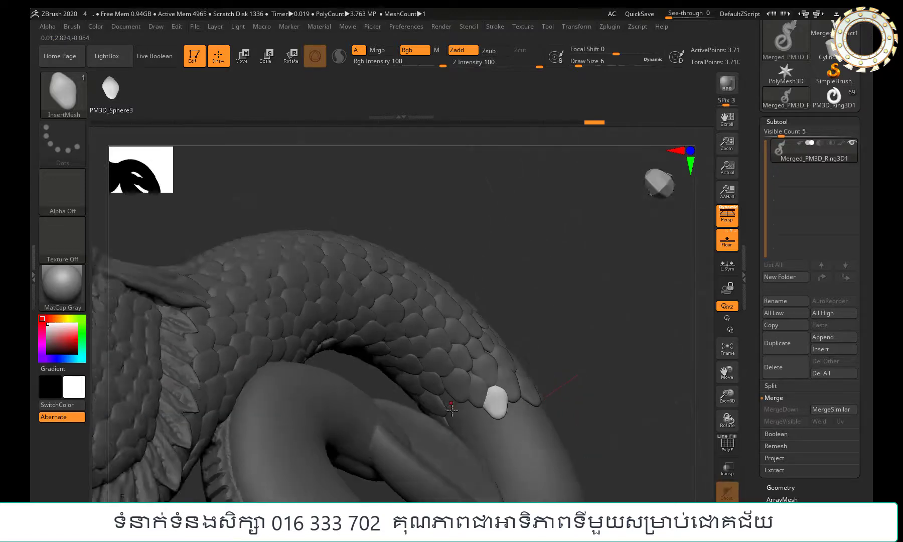
mouse_move(456, 421)
mouse_down()
mouse_move(471, 414)
mouse_move(493, 430)
mouse_move(485, 458)
mouse_move(494, 451)
mouse_up()
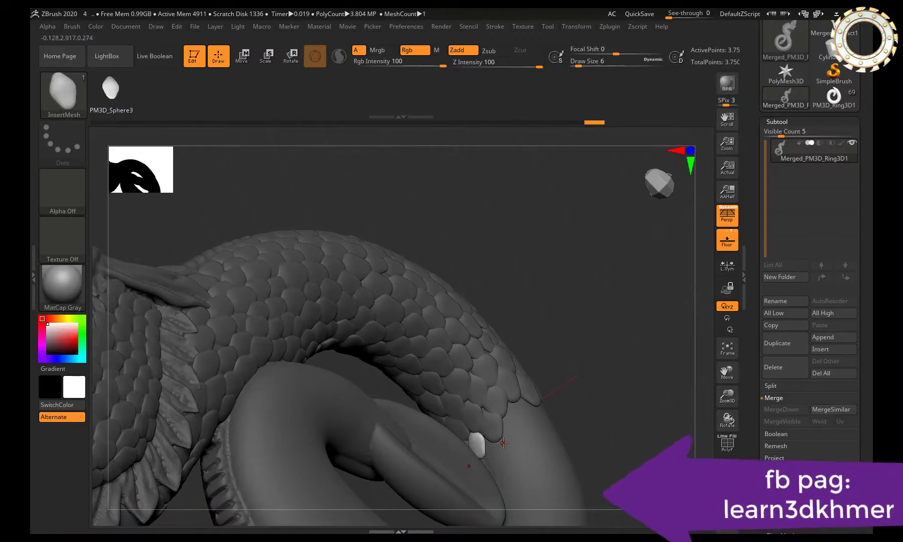
Step: Insert the next belly scales along the following stretch of belly
mouse_move(558, 387)
right_down()
mouse_move(505, 443)
mouse_move(496, 437)
right_up()
drag(494, 424, 482, 454)
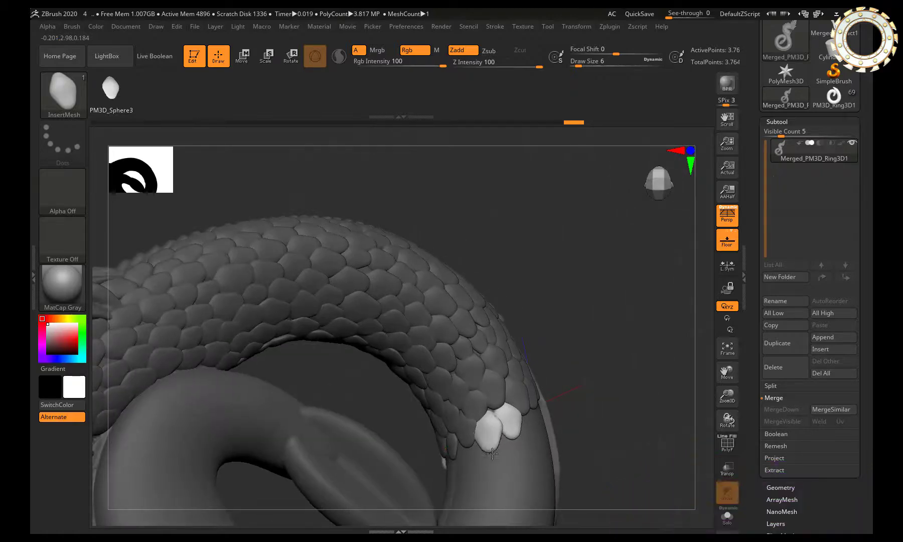
mouse_move(482, 454)
right_down()
mouse_move(472, 458)
mouse_move(536, 458)
right_up()
mouse_move(594, 416)
mouse_down()
mouse_move(583, 462)
mouse_move(555, 437)
mouse_move(561, 455)
mouse_up()
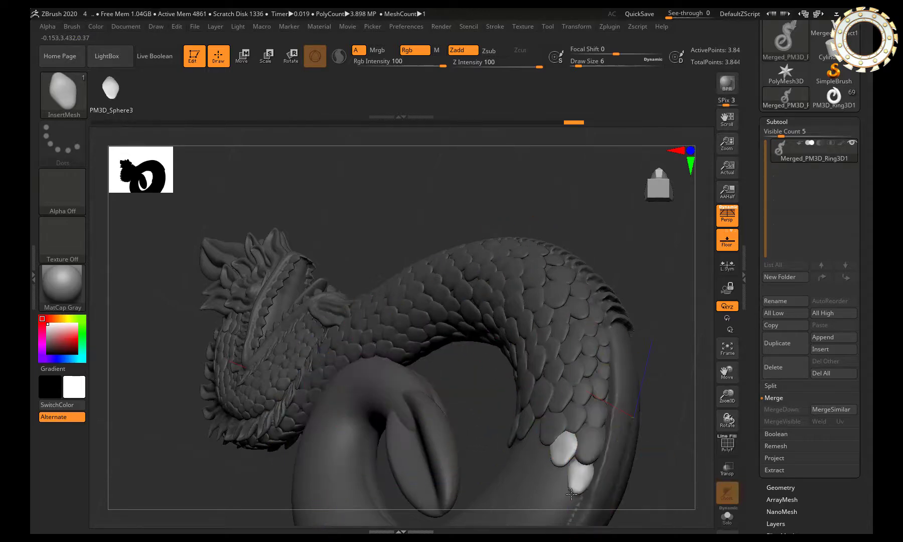
Step: Insert belly scales along the underside toward the inner coil
right_drag(561, 455, 528, 438)
mouse_move(527, 458)
mouse_down()
mouse_move(543, 470)
mouse_move(554, 502)
mouse_up()
drag(507, 454, 529, 494)
mouse_move(529, 494)
right_down()
mouse_move(498, 442)
mouse_move(578, 299)
mouse_move(542, 254)
right_up()
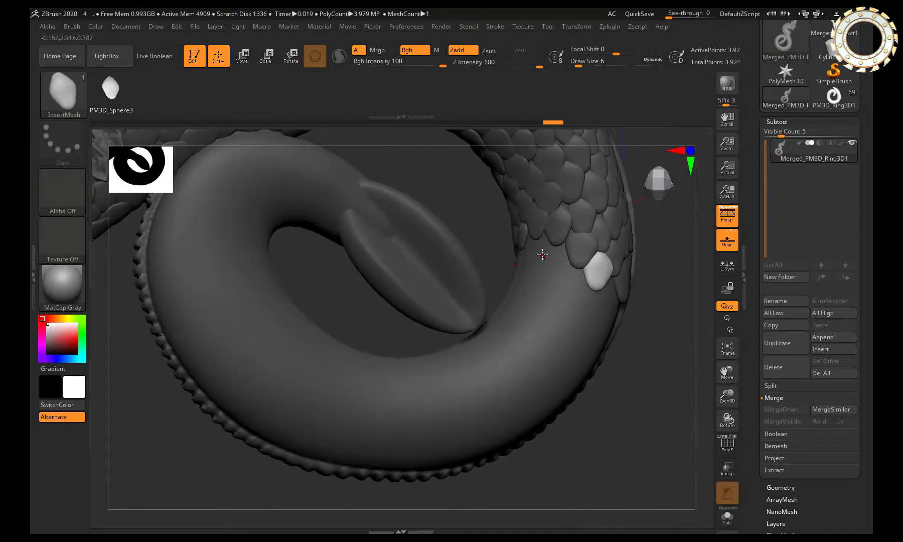
drag(556, 277, 569, 293)
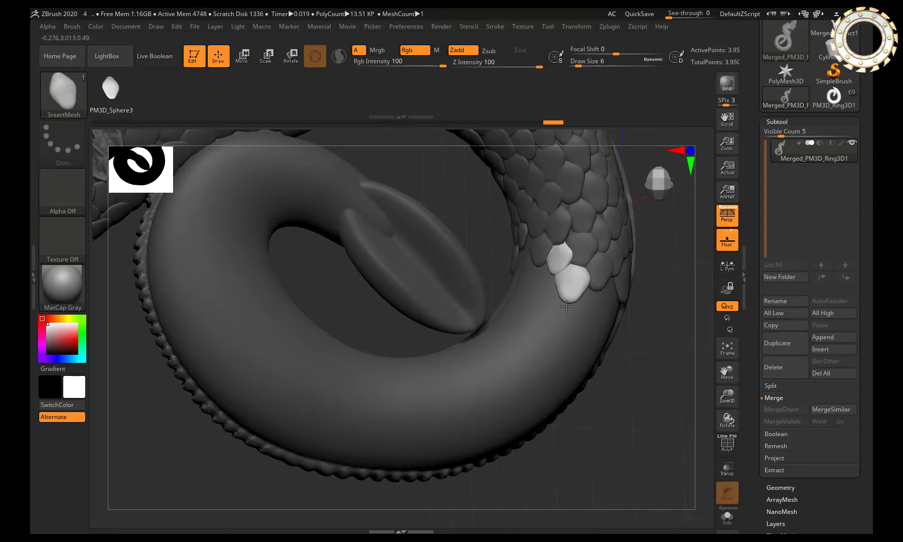
right_drag(569, 293, 528, 256)
drag(522, 275, 538, 273)
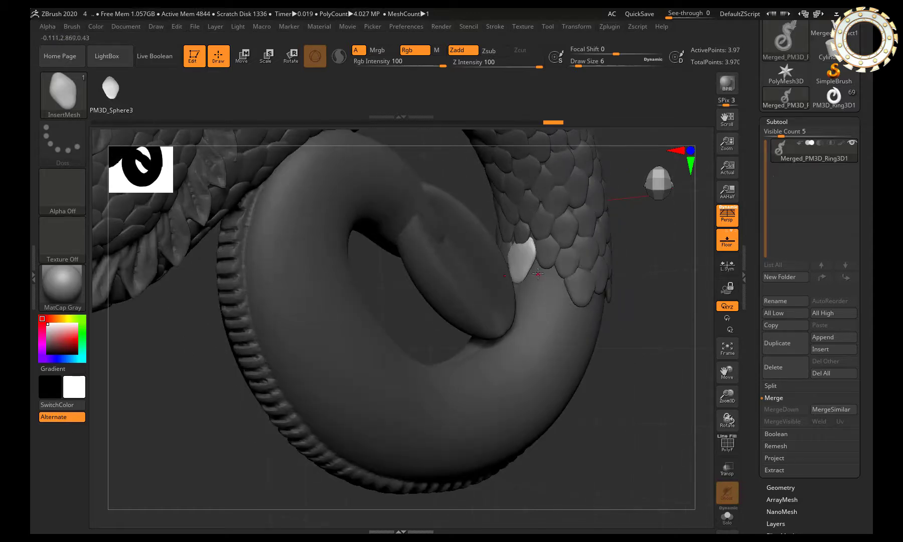
Step: Add scales further along the coil's underside toward the tail tip
drag(554, 308, 552, 319)
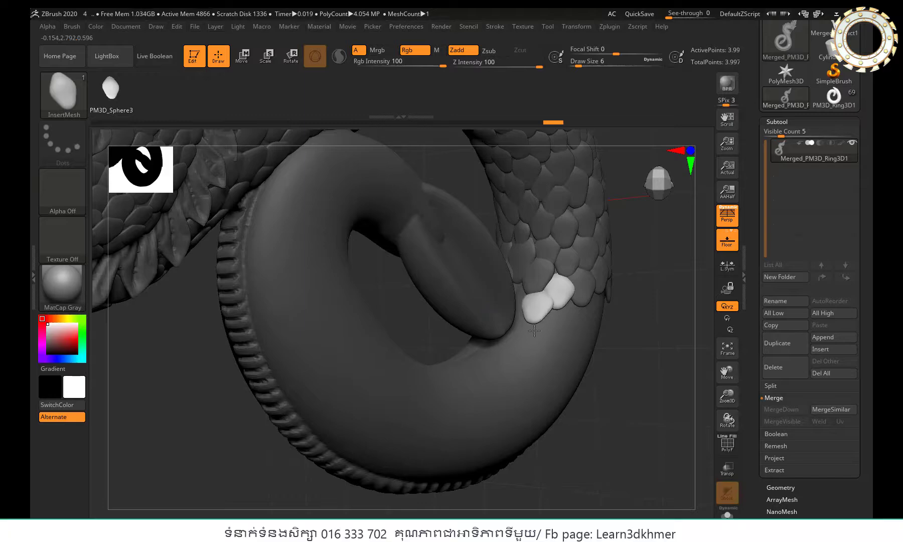
mouse_move(551, 319)
right_down()
mouse_move(557, 328)
mouse_move(524, 308)
right_up()
mouse_move(524, 309)
mouse_down()
mouse_move(506, 345)
mouse_move(490, 354)
mouse_up()
right_drag(478, 358, 471, 347)
drag(472, 347, 470, 345)
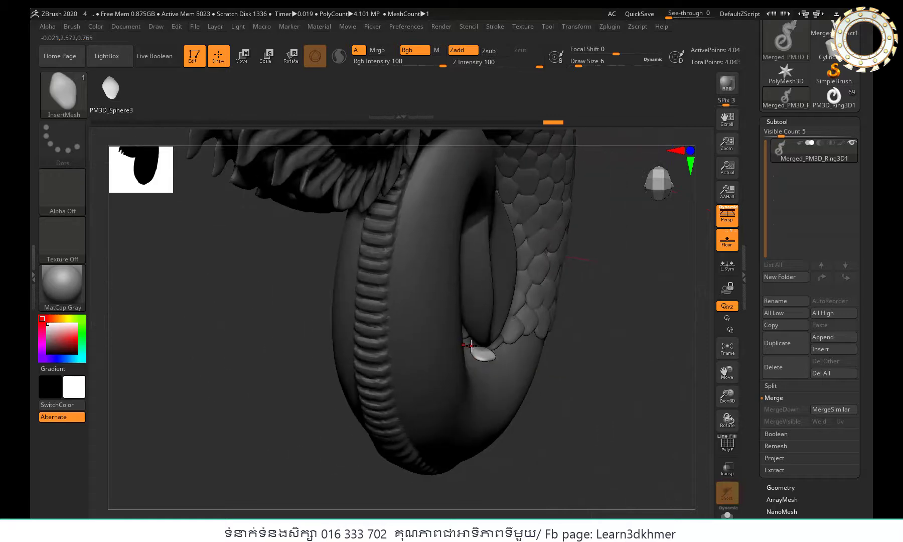
right_drag(463, 362, 458, 357)
drag(457, 357, 457, 367)
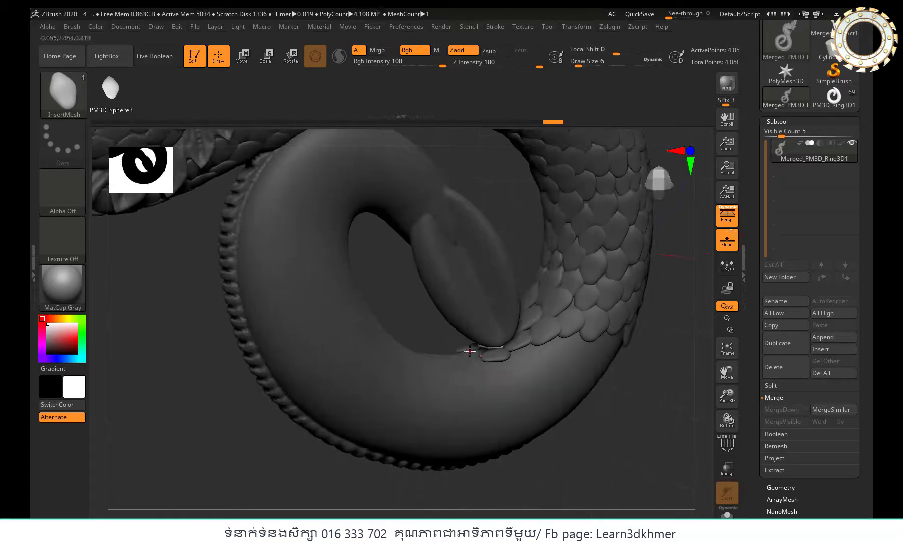
Step: Add scales on the head side and along the top of the coil
drag(517, 354, 510, 363)
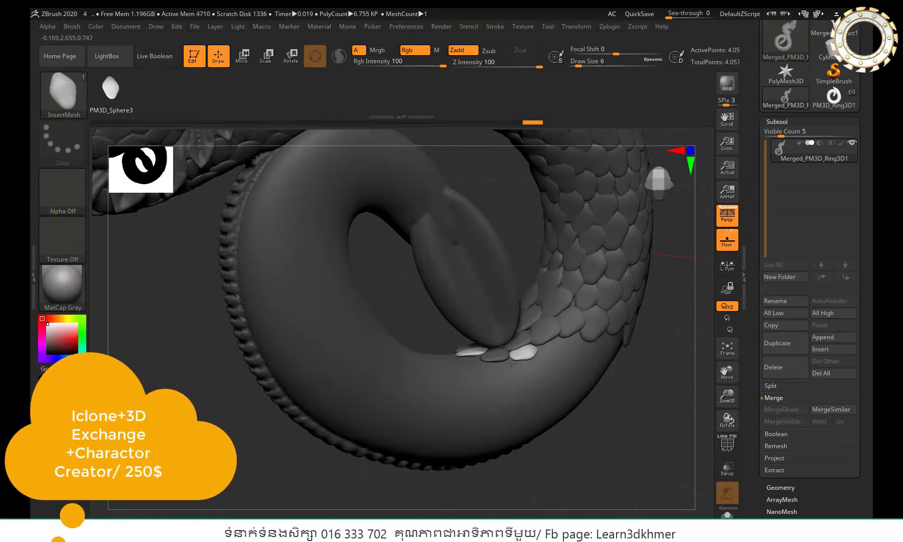
right_drag(552, 346, 599, 321)
mouse_move(637, 331)
mouse_down()
mouse_move(604, 318)
mouse_move(594, 331)
mouse_up()
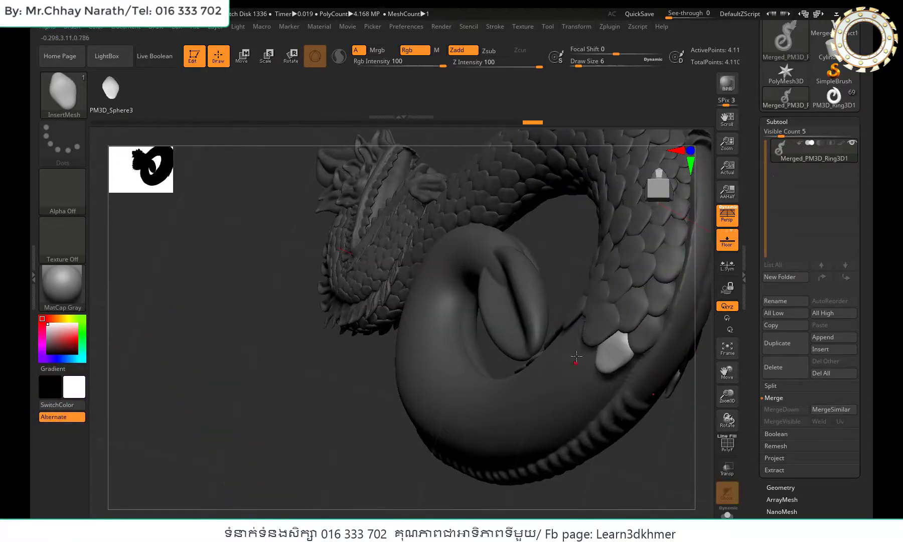
mouse_move(595, 331)
right_down()
mouse_move(568, 275)
mouse_move(613, 359)
right_up()
drag(612, 359, 609, 353)
right_drag(609, 353, 547, 357)
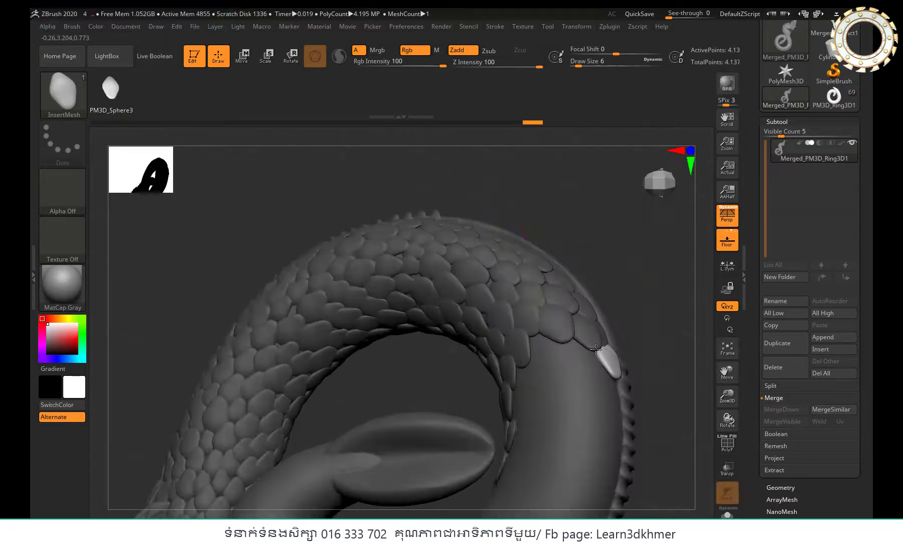
mouse_move(544, 348)
mouse_down()
mouse_move(546, 357)
mouse_move(572, 357)
mouse_move(570, 448)
mouse_move(529, 454)
mouse_move(476, 359)
mouse_move(420, 410)
mouse_move(409, 500)
mouse_move(562, 414)
mouse_move(610, 264)
mouse_move(572, 264)
mouse_up()
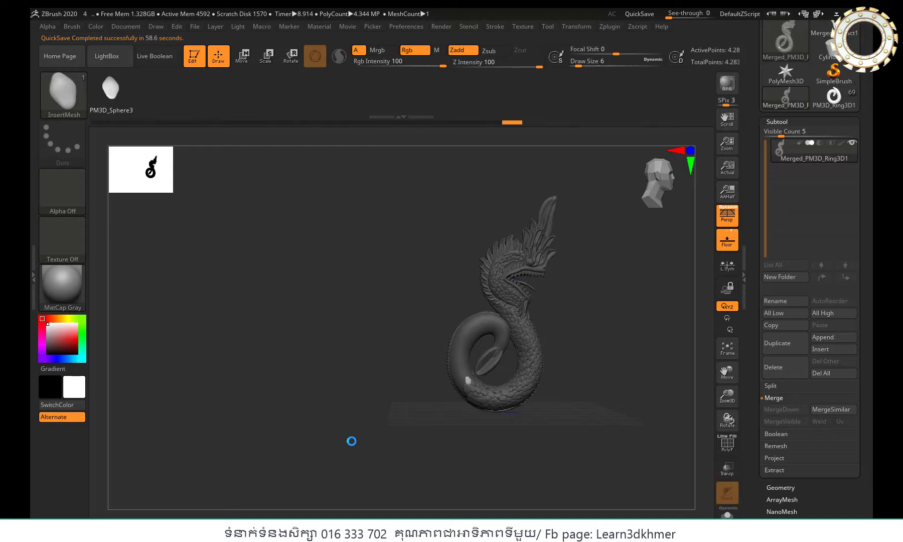
Step: Ctrl-drag on empty canvas to remove the mask, then orbit around the coiled tail
mouse_move(361, 311)
mouse_down()
mouse_move(431, 320)
mouse_move(329, 308)
mouse_move(350, 297)
mouse_up()
mouse_move(651, 186)
mouse_down()
mouse_move(537, 343)
mouse_move(465, 276)
mouse_up()
key(ctrl)
mouse_move(464, 276)
ctrl+right_down()
mouse_move(465, 342)
mouse_move(497, 276)
mouse_move(567, 313)
mouse_move(510, 417)
mouse_move(510, 381)
ctrl+right_up()
key(ctrl)
mouse_move(388, 278)
right_down()
mouse_move(442, 275)
mouse_move(466, 209)
mouse_move(474, 327)
mouse_move(456, 317)
right_up()
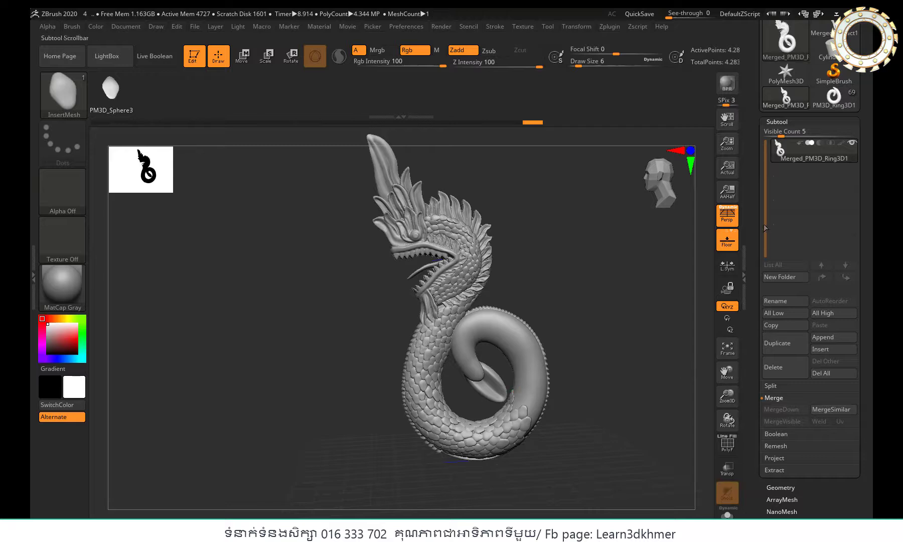
Step: DynaMesh the naga at resolution 176 and orbit to check the result
click(776, 121)
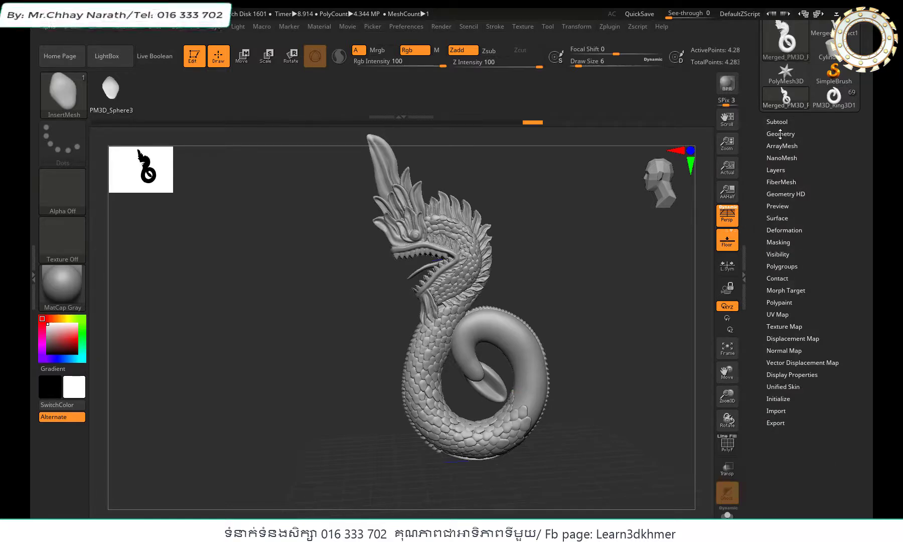
click(780, 134)
drag(768, 339, 764, 339)
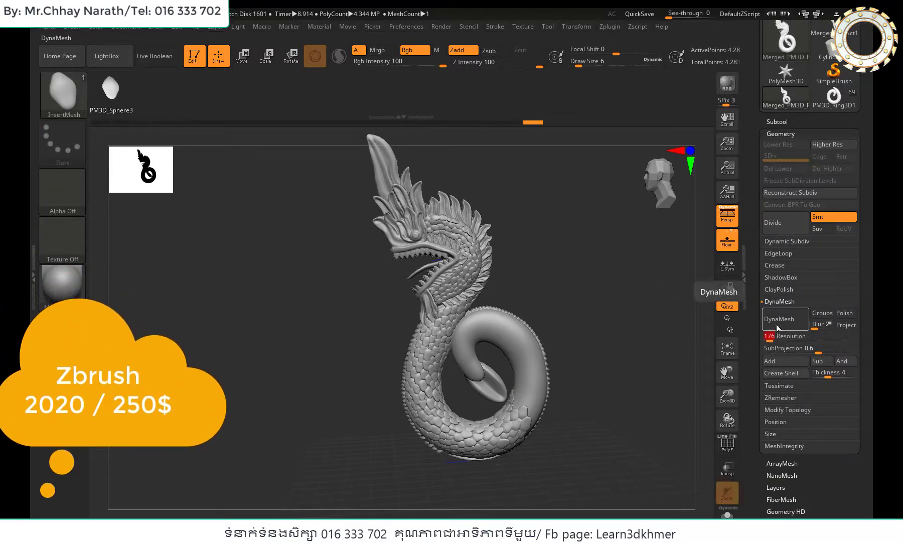
click(776, 323)
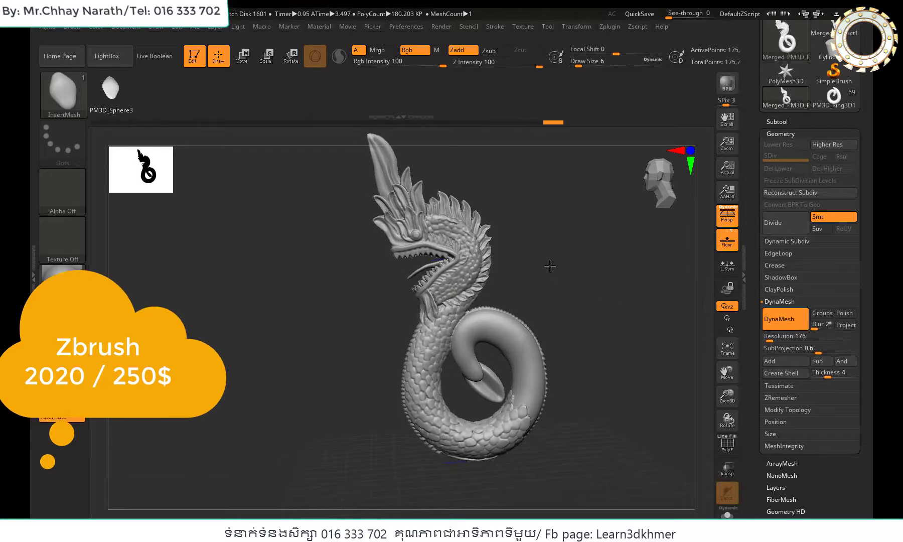
mouse_move(549, 264)
mouse_down()
mouse_move(639, 181)
mouse_move(442, 303)
mouse_up()
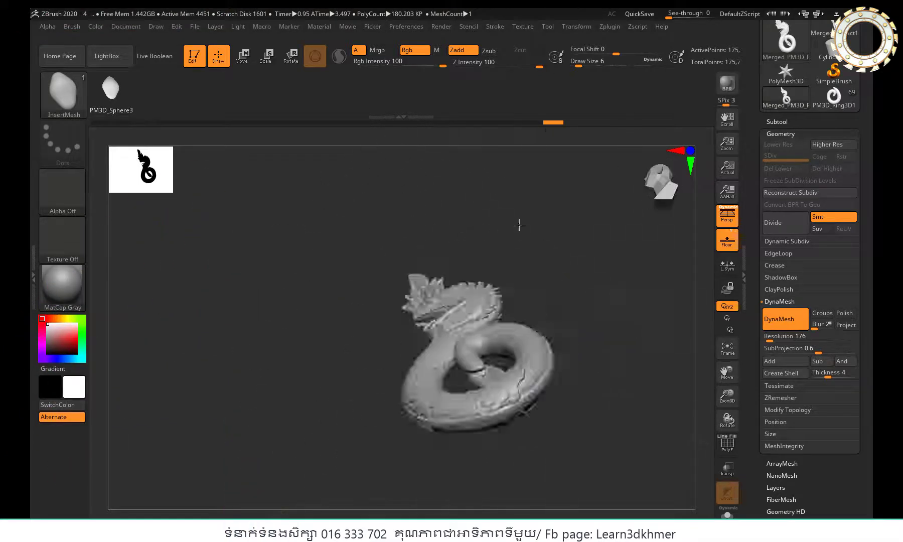
Step: Undo the DynaMesh and inspect the restored detailed tail edge-on
key(ctrl+z)
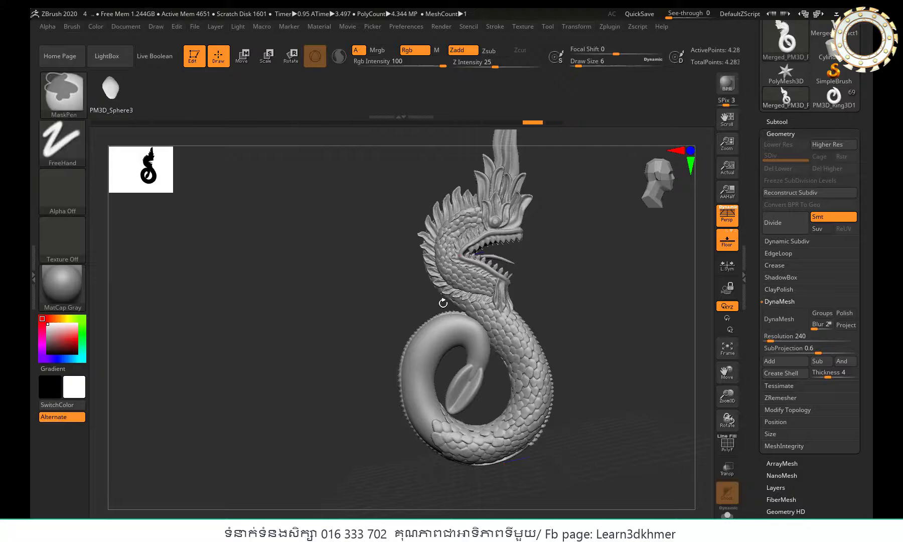
mouse_move(442, 305)
mouse_down()
mouse_move(509, 474)
mouse_move(405, 289)
mouse_move(458, 276)
mouse_move(465, 405)
mouse_up()
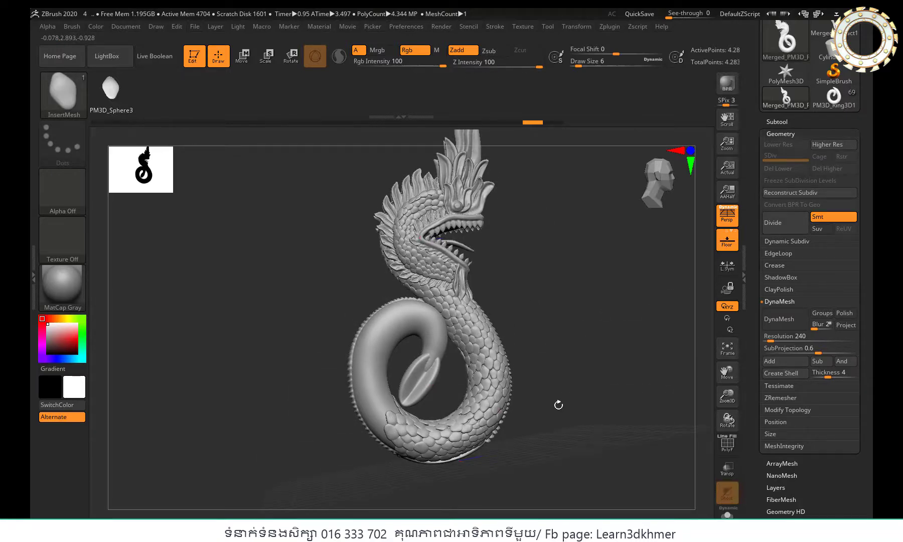
mouse_move(393, 400)
mouse_down()
mouse_move(409, 413)
mouse_move(477, 383)
mouse_up()
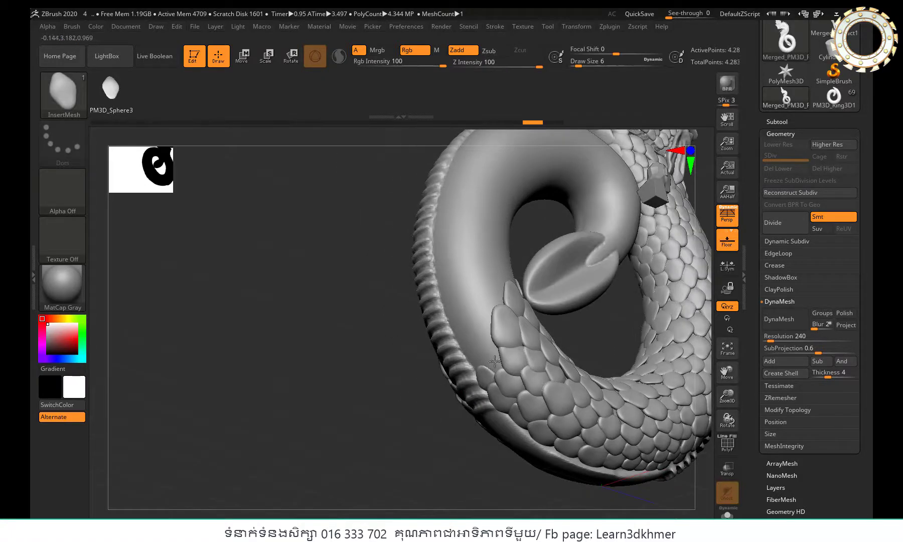
Step: Place a belly scale on the tail body, redoing the misplaced insert
drag(495, 360, 490, 350)
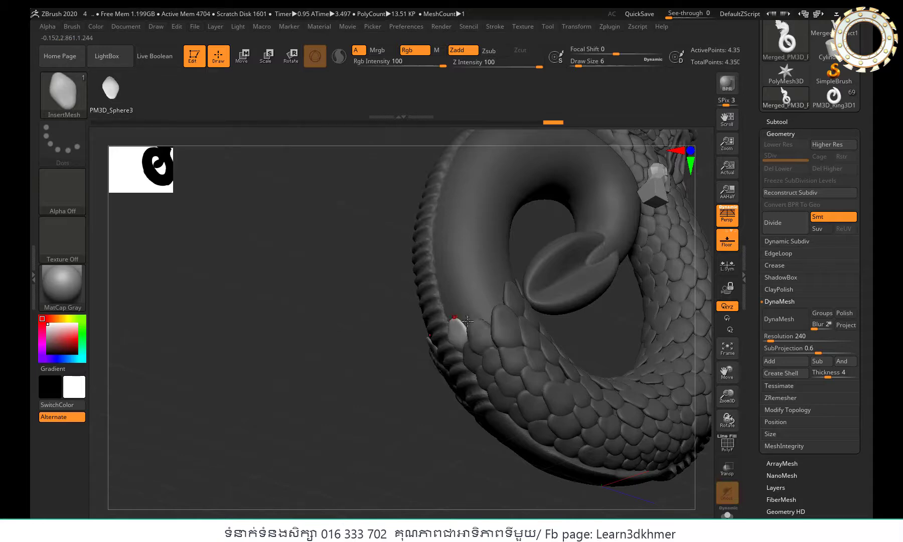
right_drag(467, 320, 493, 315)
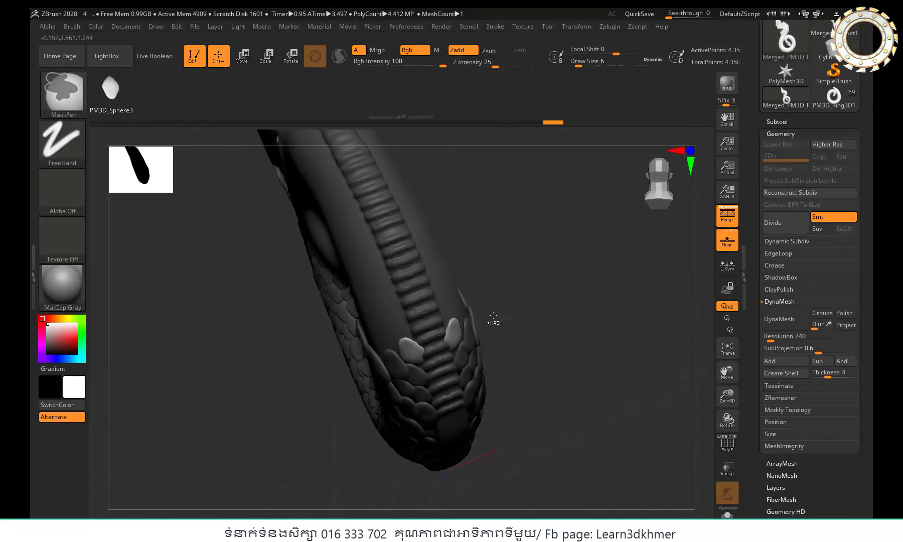
mouse_move(493, 315)
mouse_down()
mouse_move(391, 359)
mouse_move(466, 329)
mouse_move(489, 263)
mouse_move(474, 363)
mouse_move(455, 366)
mouse_move(425, 410)
mouse_up()
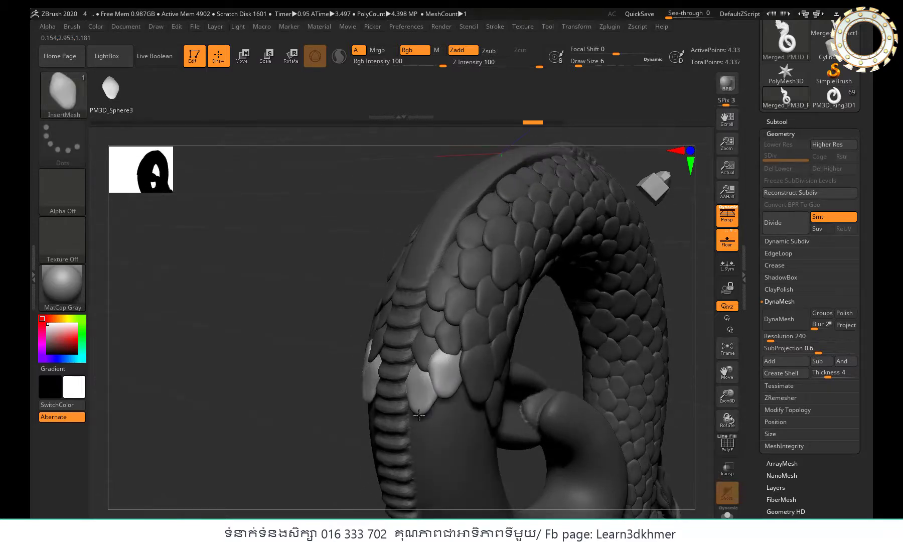
drag(419, 415, 446, 398)
Step: Insert new scales on the smooth underside just below the back scale row
right_drag(480, 403, 508, 260)
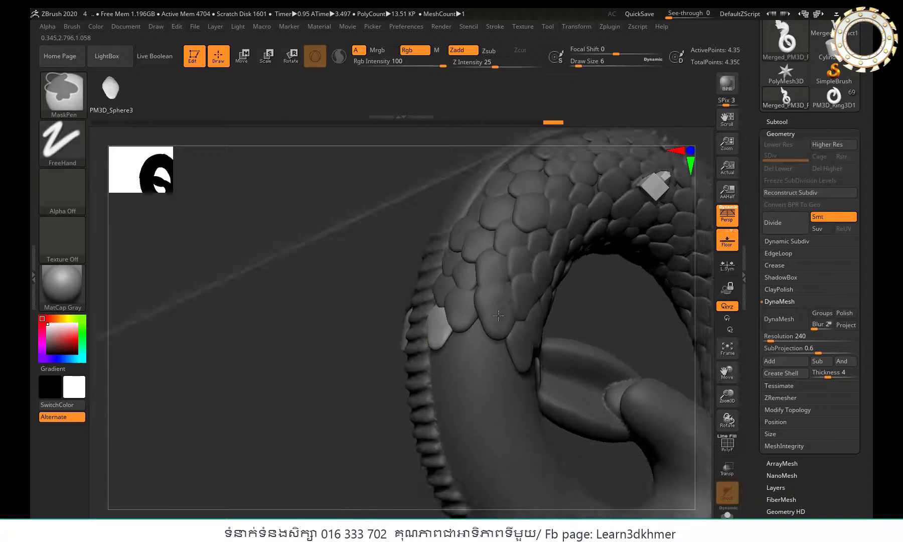
mouse_move(493, 221)
mouse_down()
mouse_move(494, 241)
mouse_move(468, 261)
mouse_up()
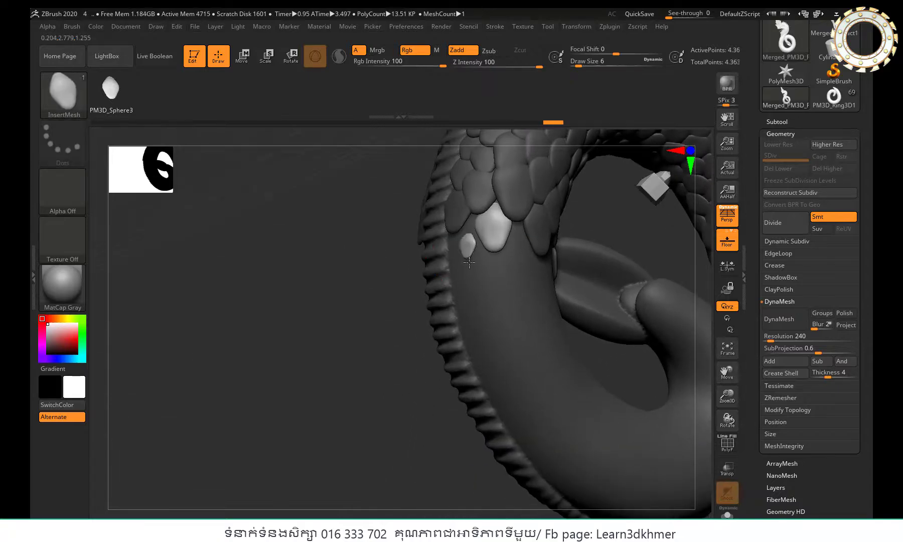
drag(517, 240, 500, 328)
mouse_move(500, 328)
right_down()
mouse_move(503, 298)
mouse_move(465, 348)
mouse_move(498, 267)
mouse_move(477, 284)
right_up()
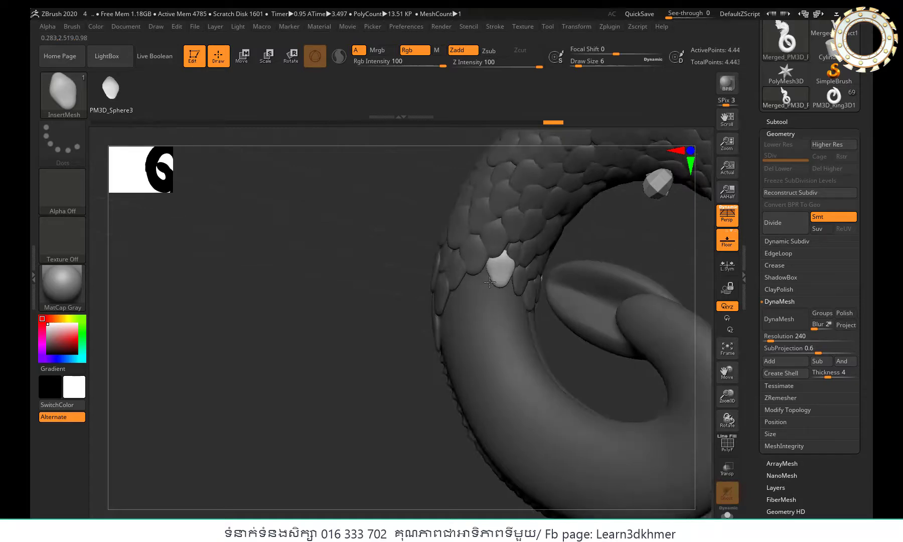
Step: Undo the misplaced scale and insert small scales along the tail underside
key(ctrl+z)
drag(500, 299, 500, 307)
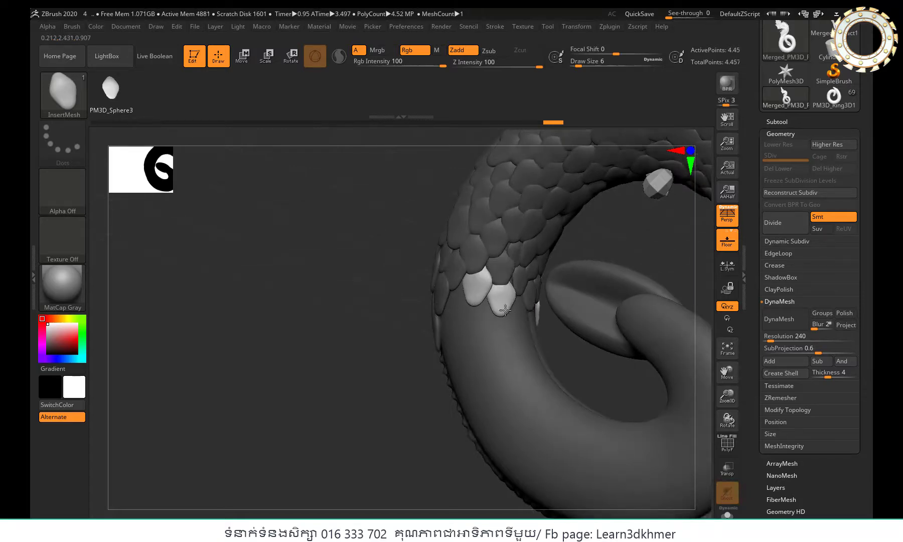
right_drag(505, 310, 532, 326)
drag(540, 325, 538, 333)
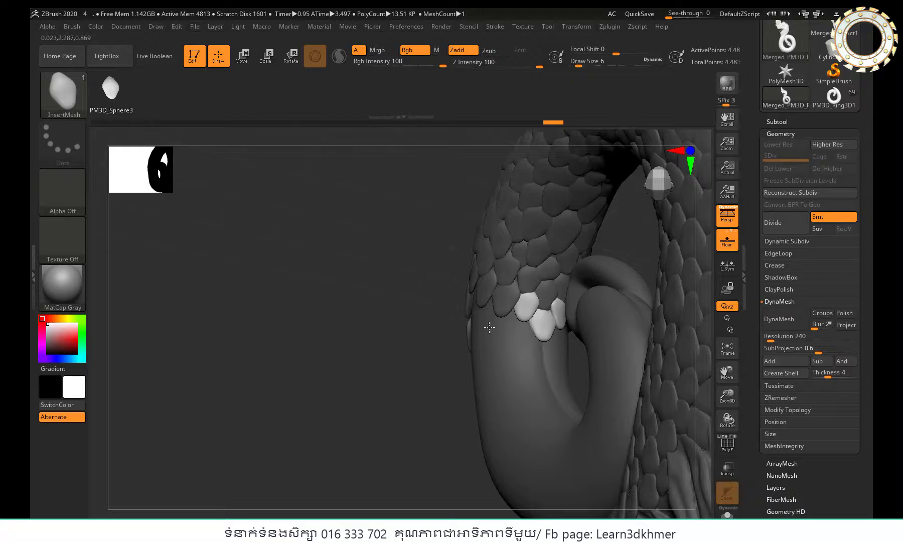
right_drag(489, 327, 462, 308)
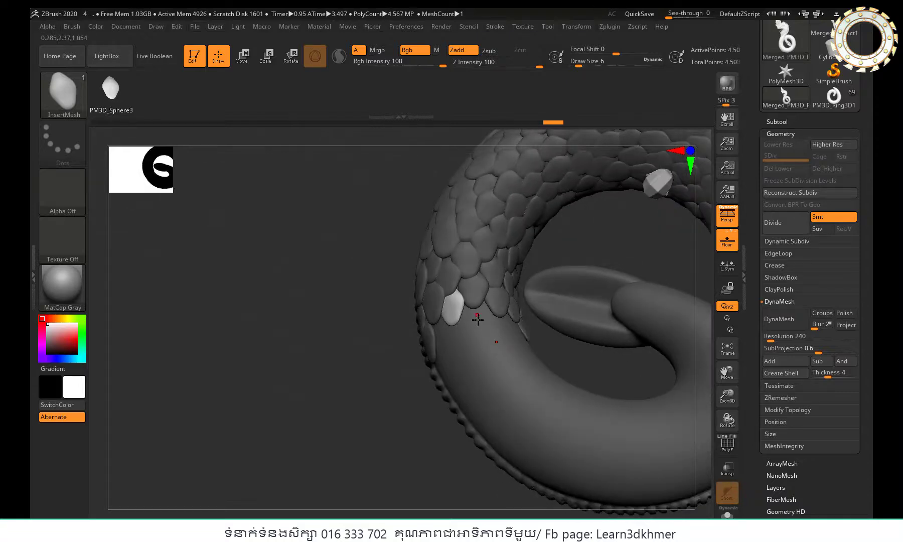
Step: Insert larger scales beside the previous ones along the inner curl of the belly
drag(474, 326, 477, 336)
right_drag(476, 336, 446, 346)
drag(446, 335, 462, 361)
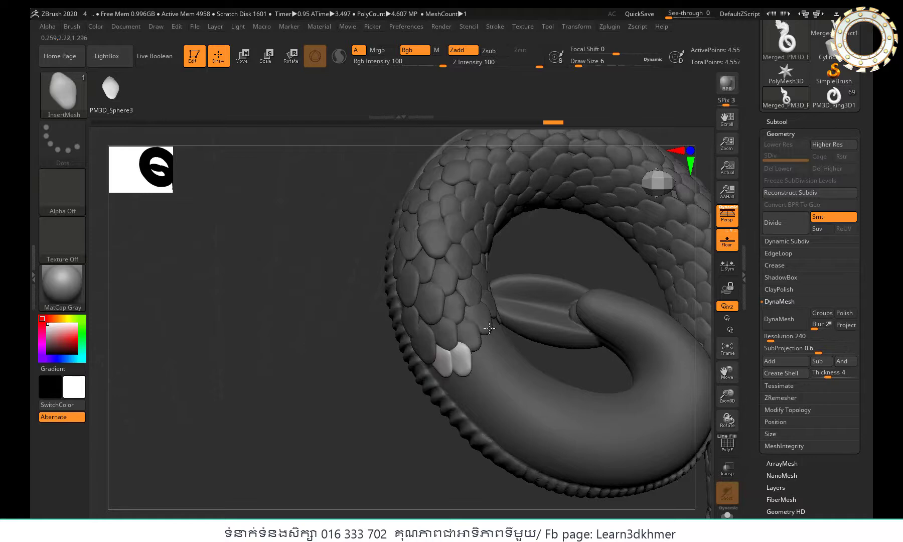
right_drag(489, 327, 459, 371)
drag(464, 392, 465, 397)
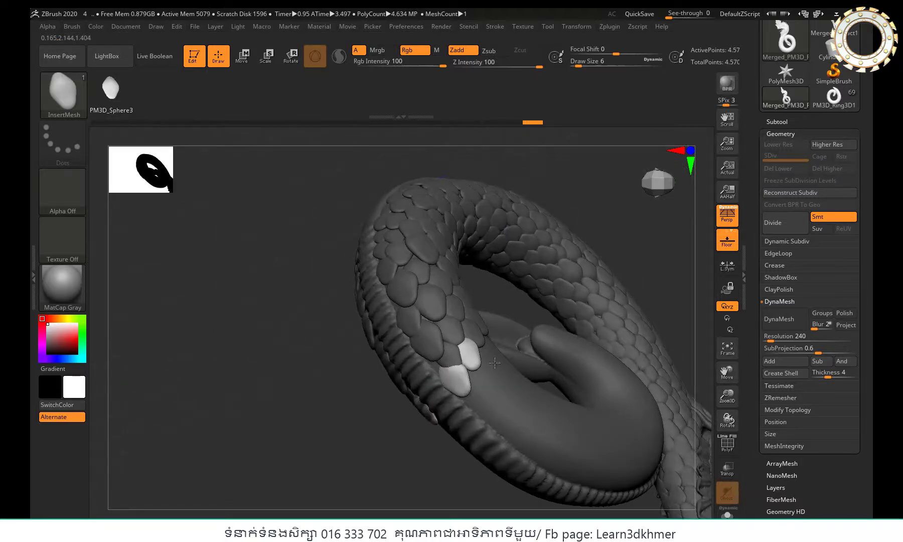
right_drag(466, 397, 523, 329)
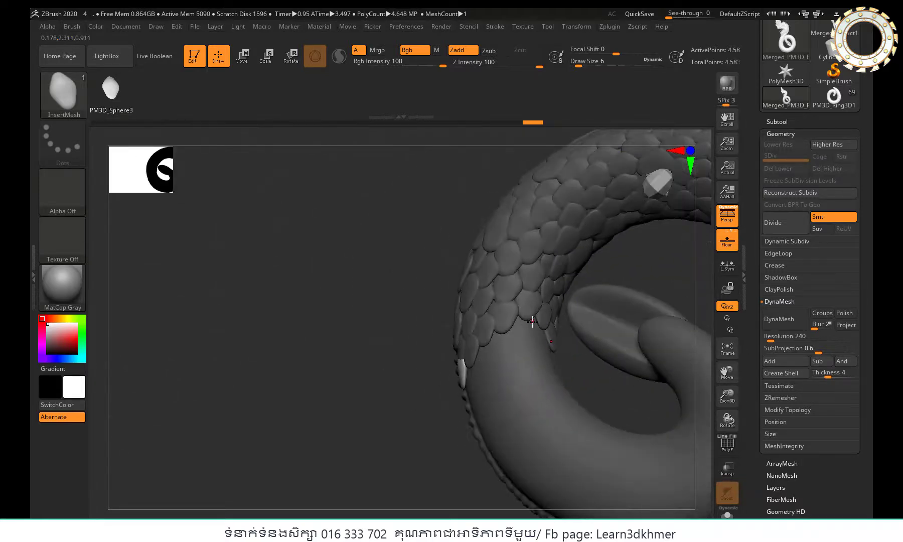
Step: Add more belly scales below the existing scale row around the coil
drag(499, 345, 484, 378)
right_drag(514, 360, 462, 381)
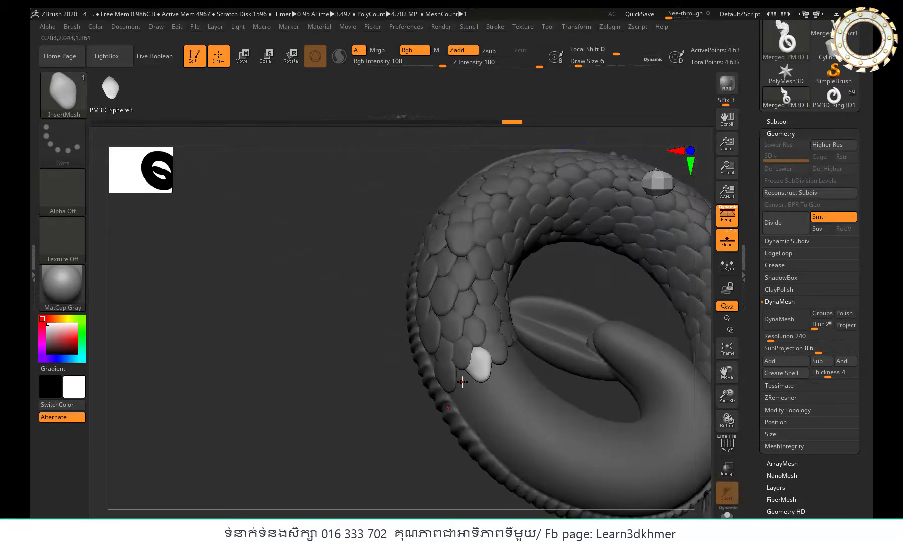
mouse_move(475, 399)
mouse_down()
mouse_move(462, 407)
mouse_move(502, 381)
mouse_up()
right_drag(499, 375, 544, 354)
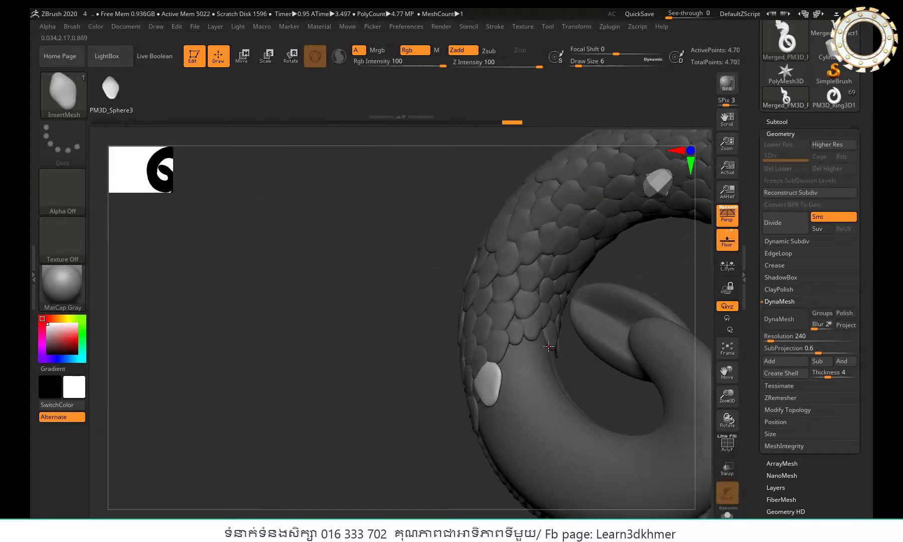
mouse_move(511, 356)
mouse_down()
mouse_move(544, 357)
mouse_move(534, 381)
mouse_move(546, 401)
mouse_up()
right_drag(547, 401, 555, 397)
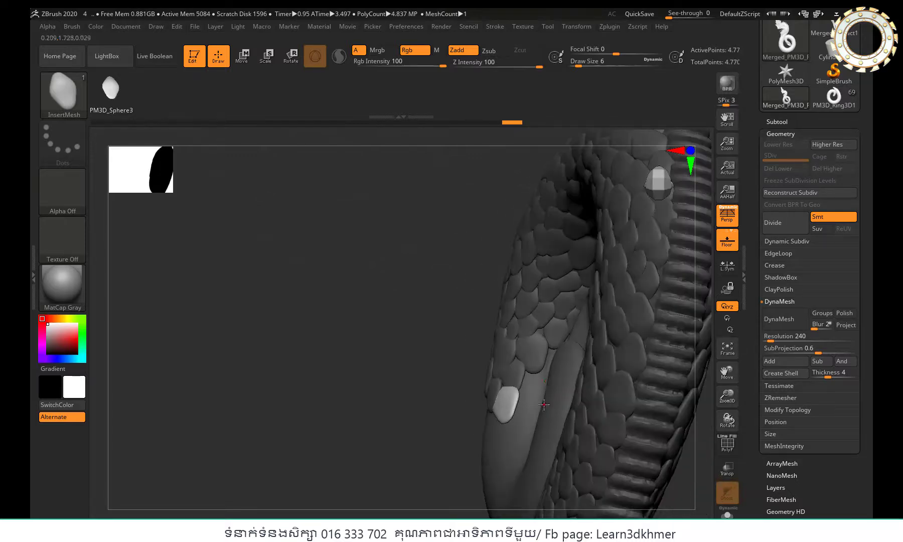
mouse_move(550, 386)
mouse_down()
mouse_move(541, 426)
mouse_move(512, 428)
mouse_up()
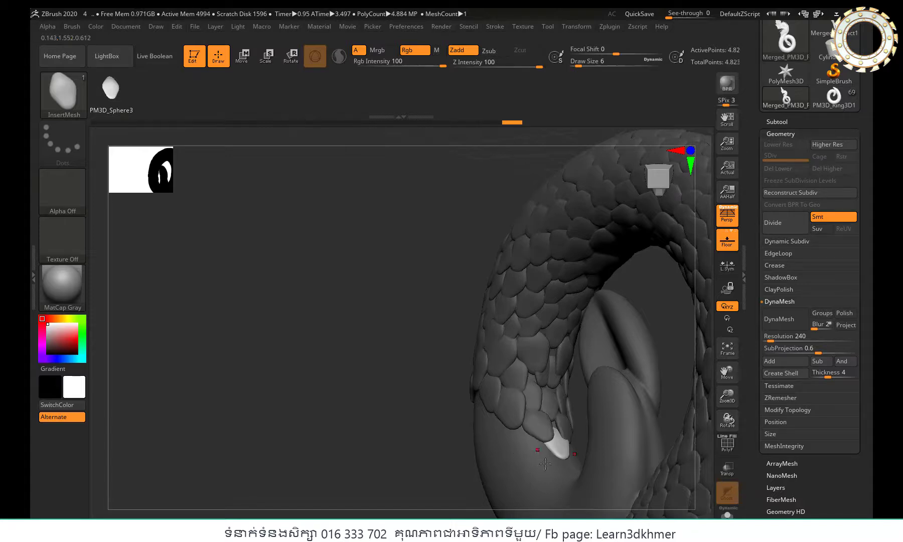
Step: Continue inserting belly scales further along the coil toward its bottom
right_drag(512, 428, 438, 409)
drag(452, 419, 512, 434)
right_drag(465, 441, 416, 429)
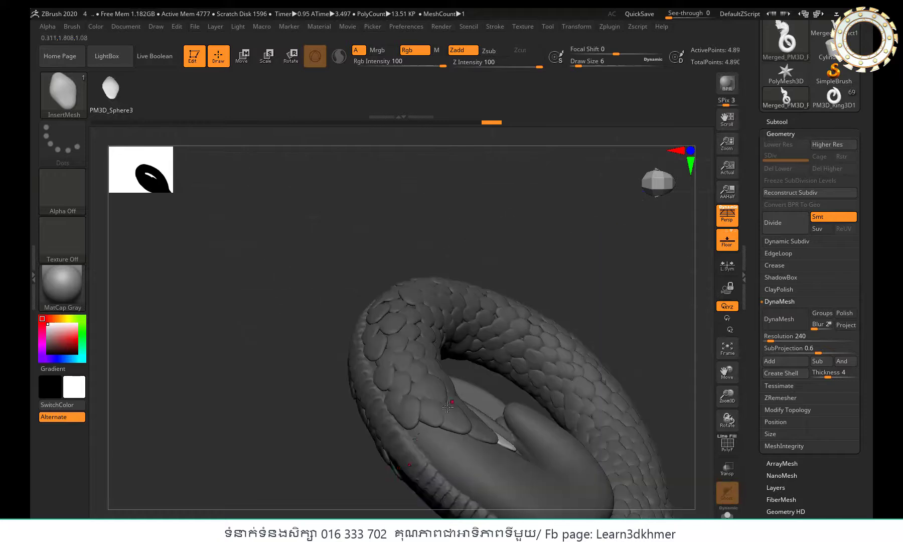
drag(416, 428, 471, 453)
right_drag(471, 454, 464, 441)
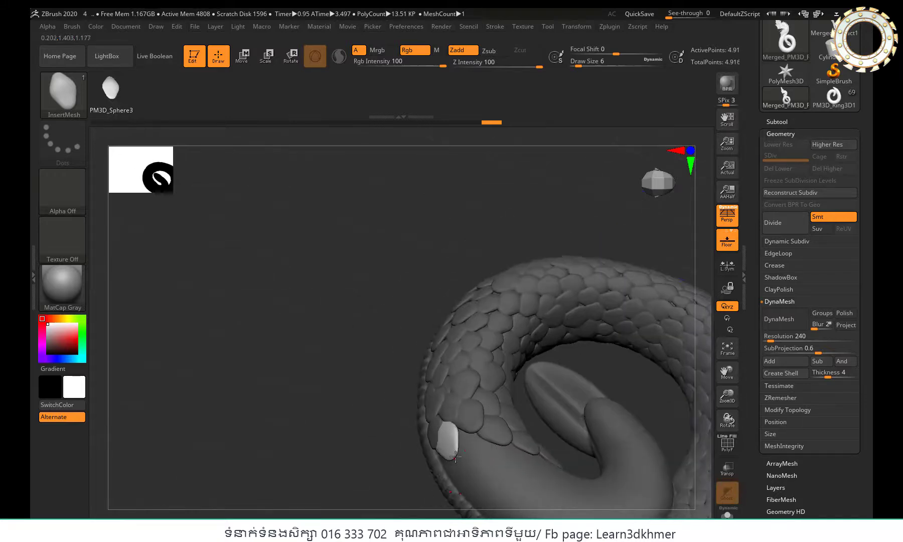
mouse_move(464, 441)
mouse_down()
mouse_move(474, 452)
mouse_move(468, 485)
mouse_move(509, 480)
mouse_move(489, 492)
mouse_up()
right_drag(489, 491, 528, 460)
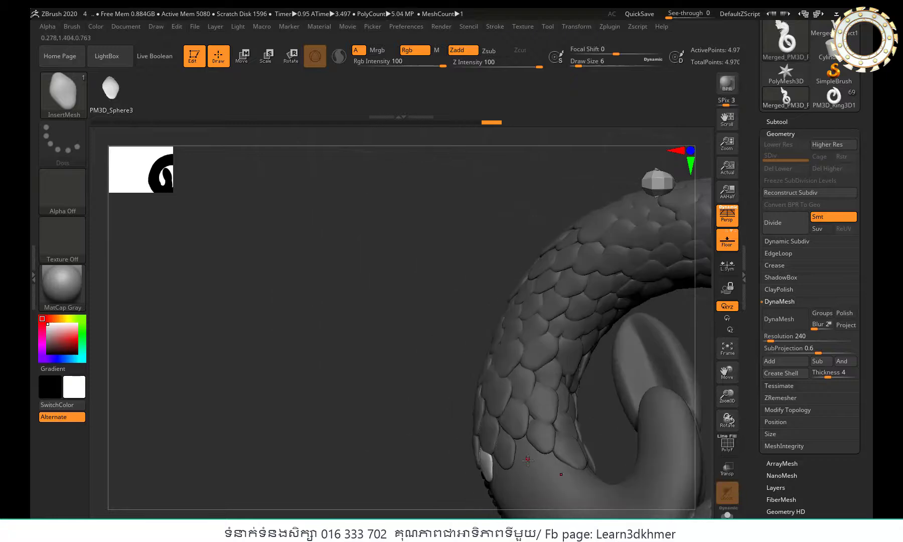
drag(528, 459, 554, 469)
Step: Insert belly scales along the inner row of the coil
key(ctrl)
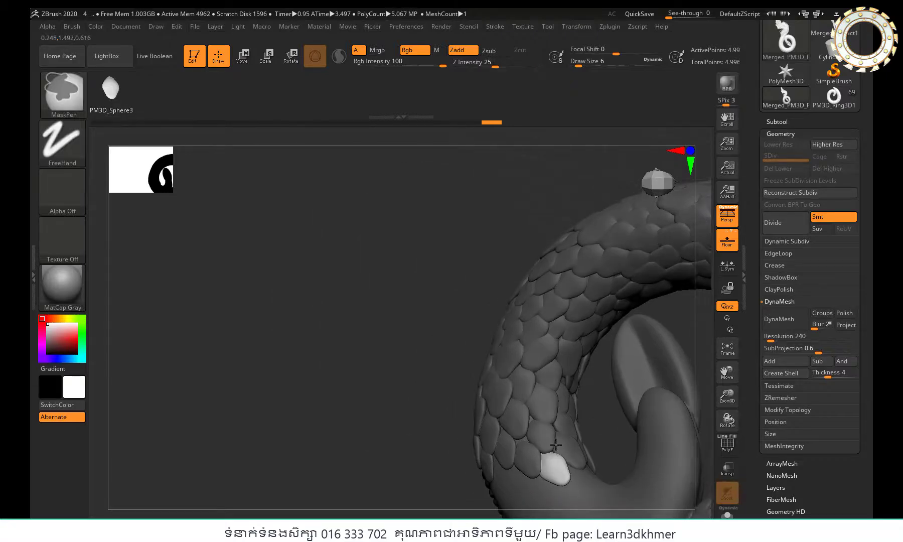
right_drag(555, 445, 389, 352)
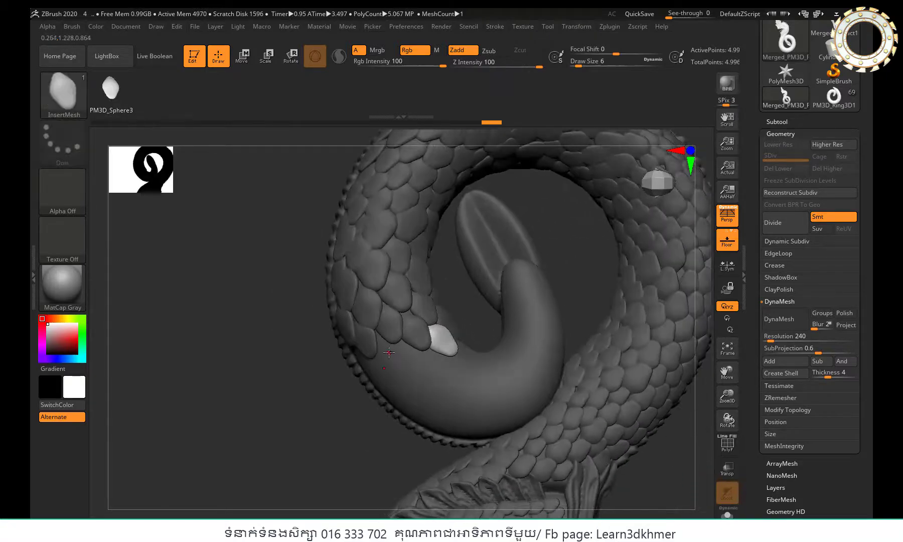
click(389, 352)
drag(410, 366, 414, 382)
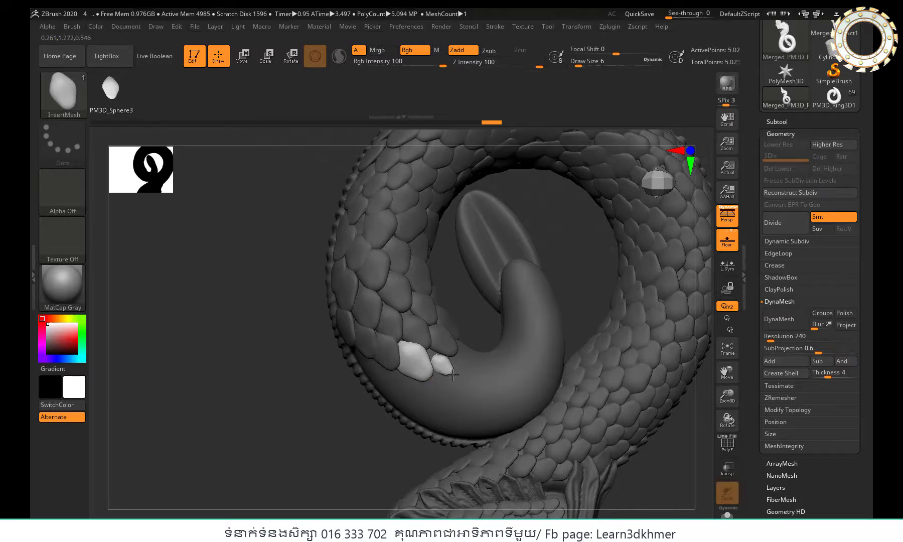
right_drag(413, 381, 378, 338)
drag(378, 339, 390, 405)
right_drag(390, 405, 403, 386)
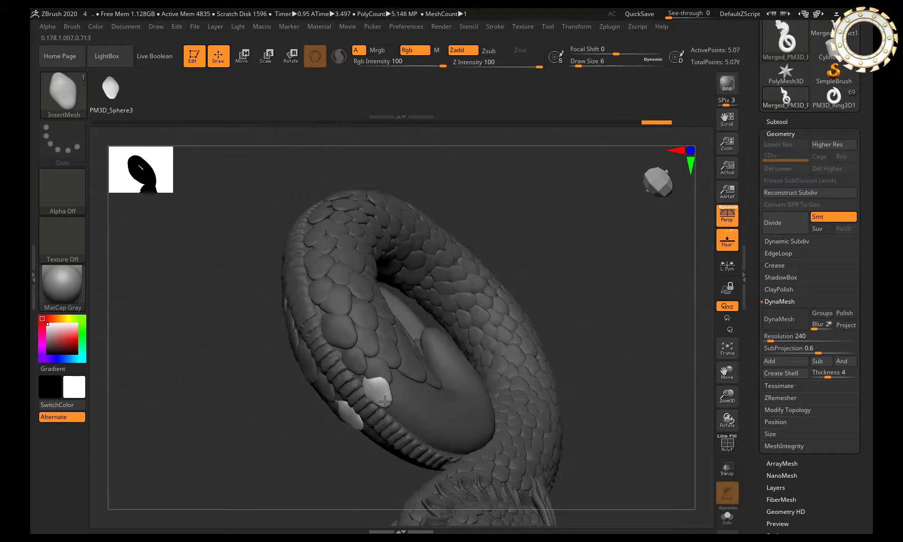
Step: Add scales along the coil's inner edge, viewing it from above
mouse_move(401, 402)
mouse_down()
mouse_move(427, 397)
mouse_move(434, 430)
mouse_up()
click(434, 430)
right_drag(434, 430, 453, 396)
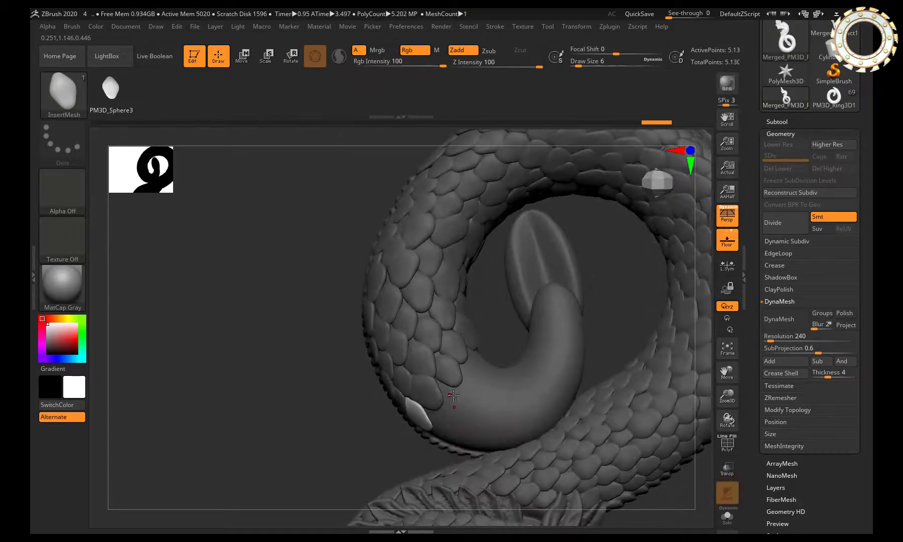
mouse_move(474, 391)
mouse_down()
mouse_move(481, 399)
mouse_move(505, 387)
mouse_up()
drag(444, 420, 482, 420)
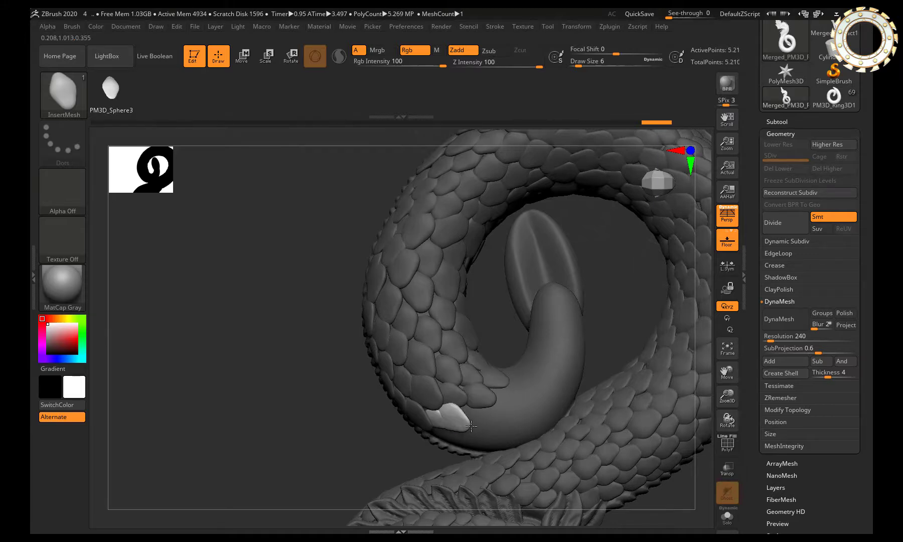
right_drag(483, 381, 436, 440)
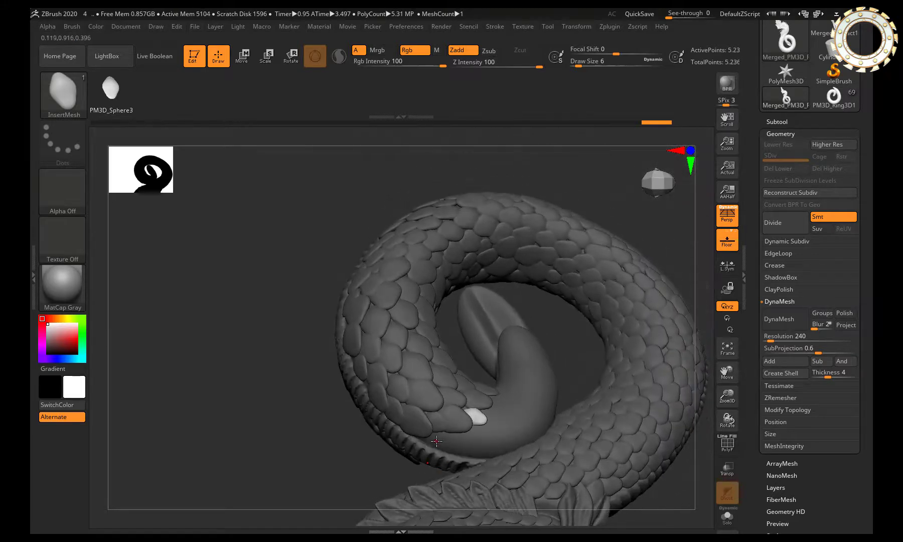
Step: Replace a misplaced belly scale and reposition the newly inserted one
drag(452, 448, 481, 435)
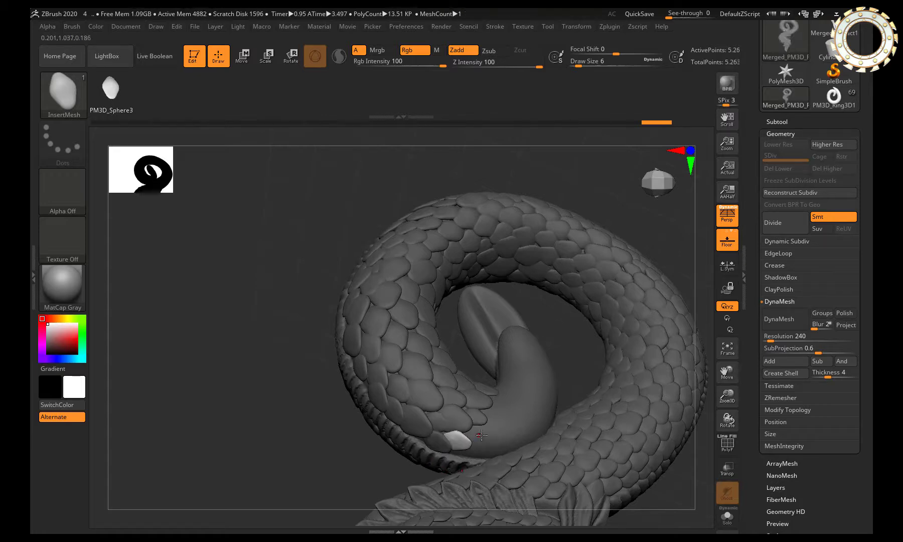
right_drag(482, 446, 471, 453)
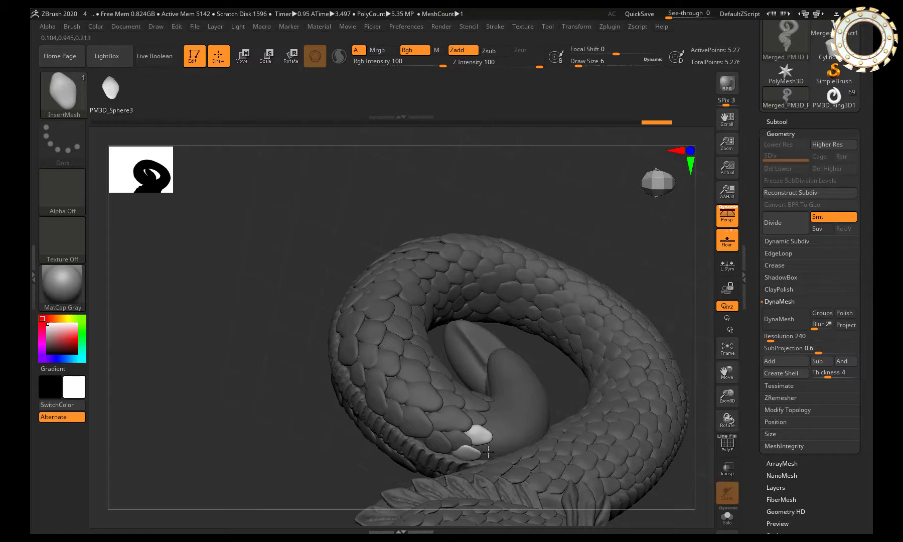
drag(488, 452, 500, 453)
mouse_move(499, 446)
right_down()
mouse_move(481, 486)
mouse_move(556, 352)
right_up()
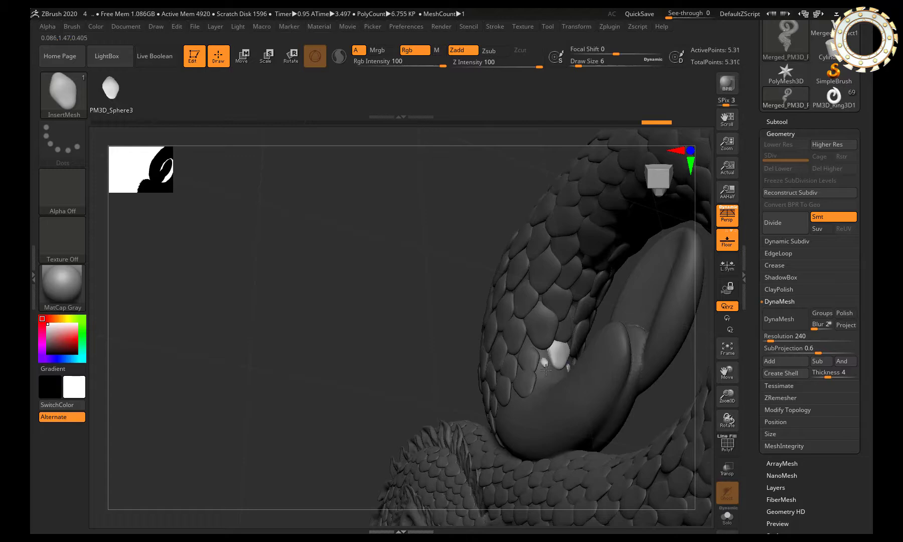
right_drag(538, 376, 558, 376)
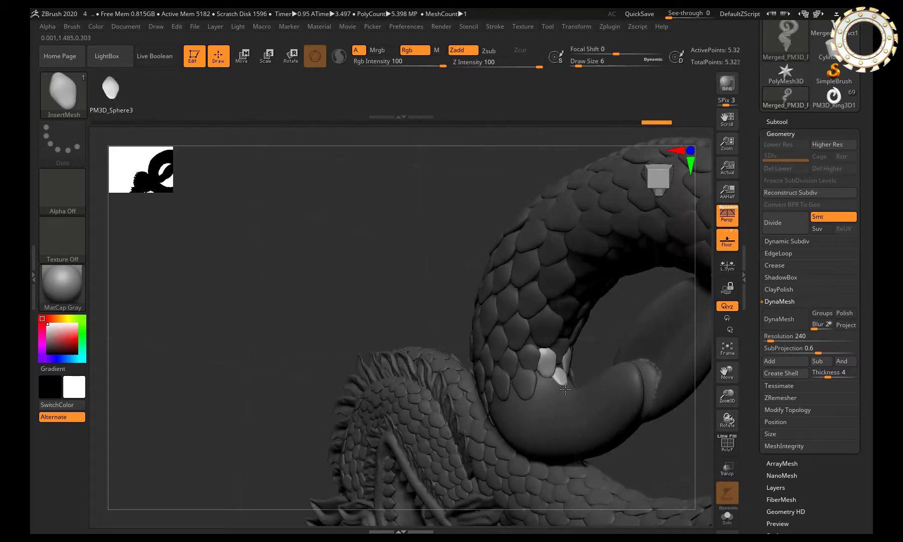
drag(566, 390, 543, 382)
right_drag(548, 399, 507, 401)
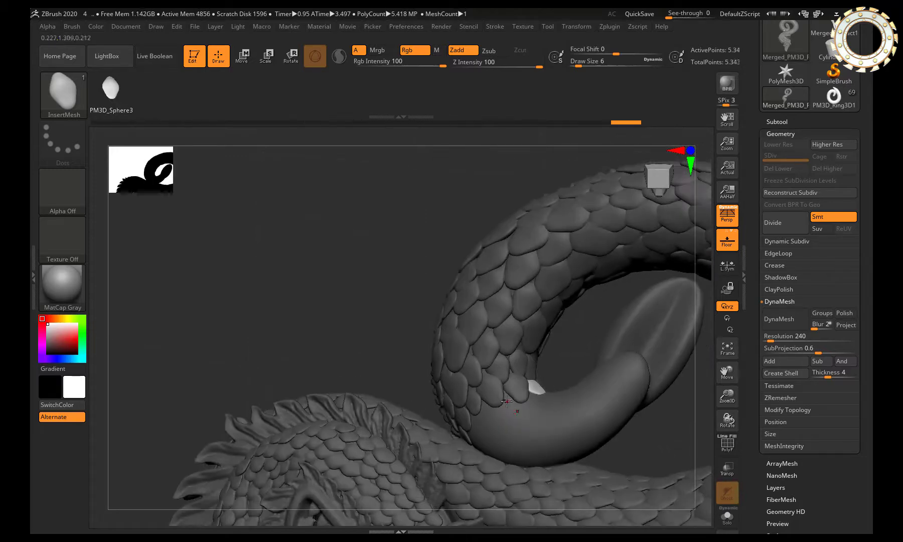
Step: Place belly scales near the tail tip, redoing one as a single piece
drag(488, 415, 491, 420)
right_drag(521, 424, 490, 425)
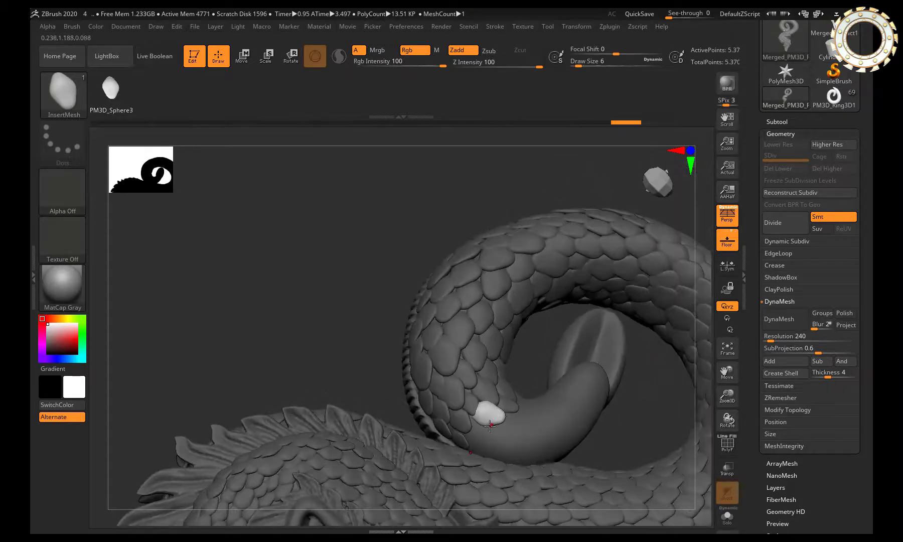
drag(472, 470, 488, 450)
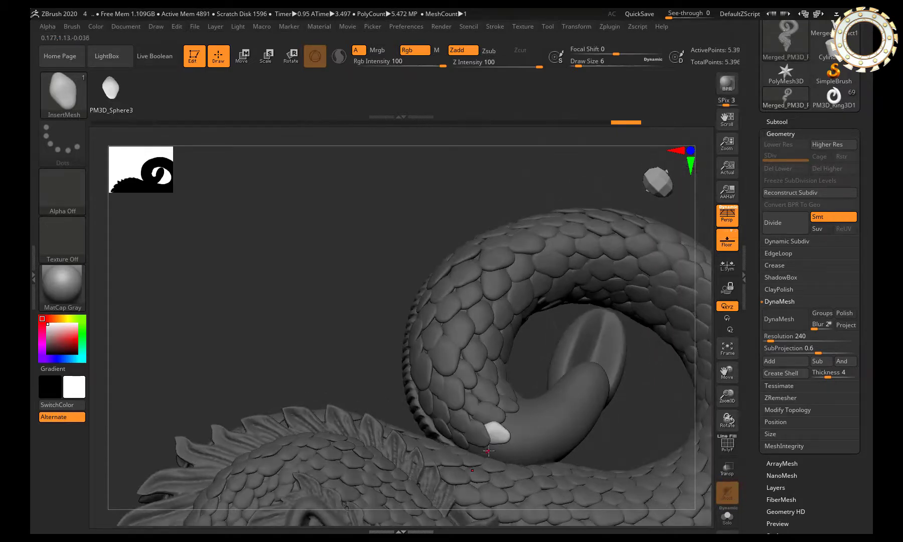
ctrl+right_drag(493, 444, 476, 385)
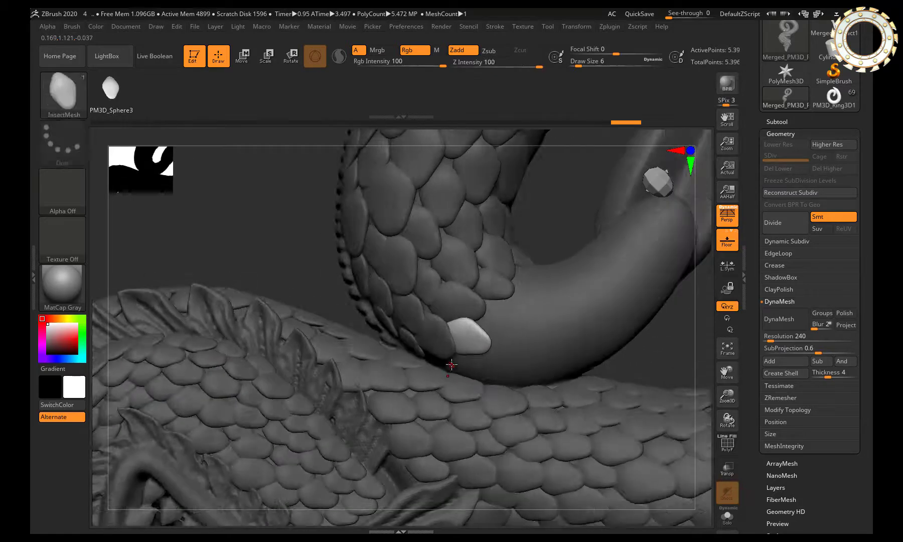
mouse_move(476, 369)
mouse_down()
mouse_move(491, 367)
mouse_move(522, 308)
mouse_up()
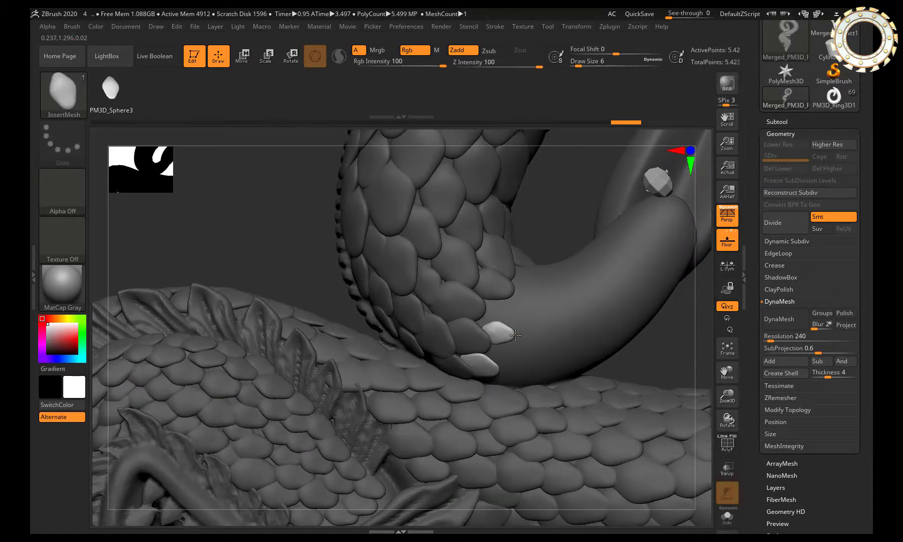
mouse_move(519, 276)
mouse_down()
mouse_move(546, 274)
mouse_move(539, 291)
mouse_up()
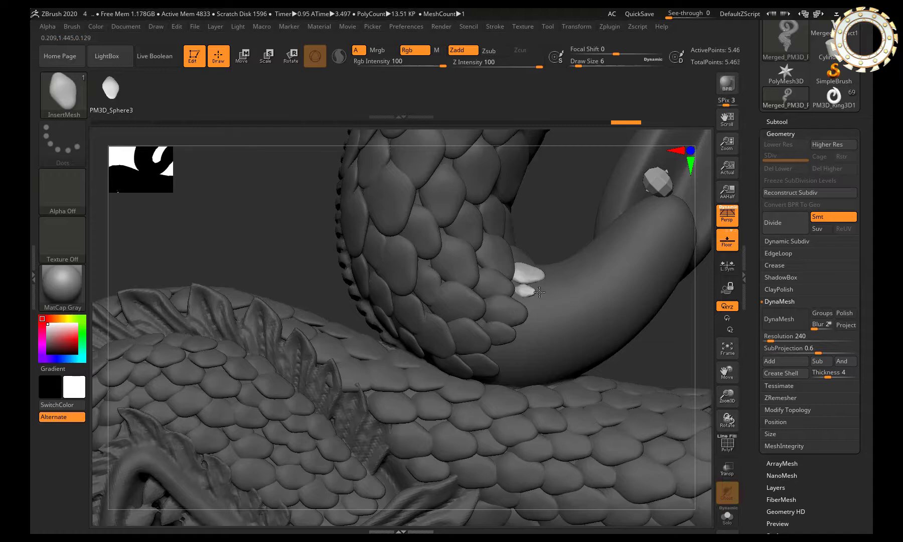
mouse_move(491, 357)
mouse_down()
mouse_move(542, 343)
mouse_move(556, 300)
mouse_up()
Step: Extend the belly scale row along the tail underside toward the tip
right_drag(506, 375, 504, 377)
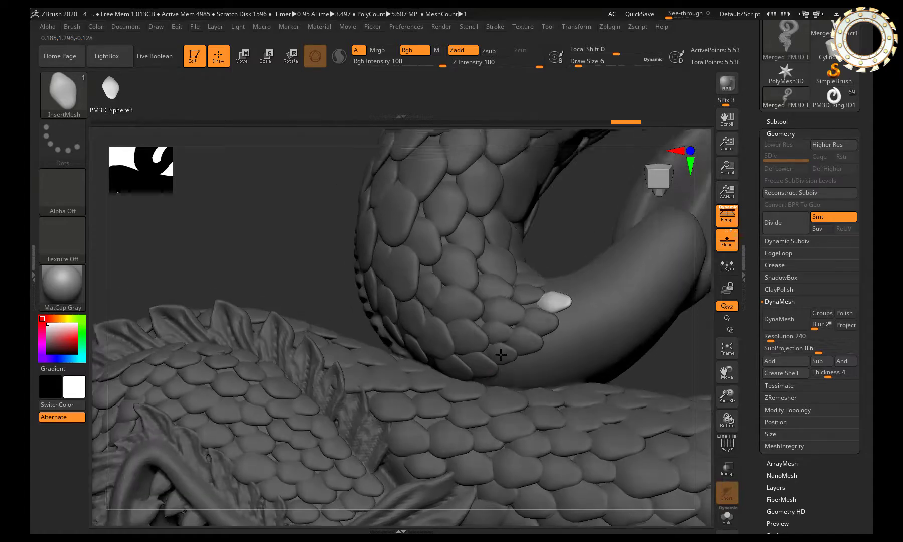
mouse_move(505, 377)
mouse_down()
mouse_move(560, 379)
mouse_move(560, 338)
mouse_up()
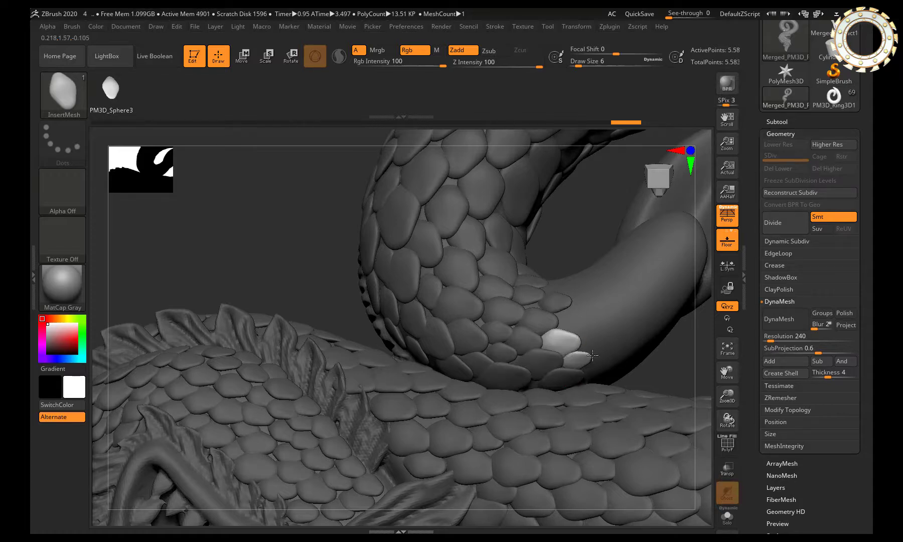
mouse_move(577, 370)
mouse_down()
mouse_move(577, 315)
mouse_move(596, 334)
mouse_move(613, 316)
mouse_up()
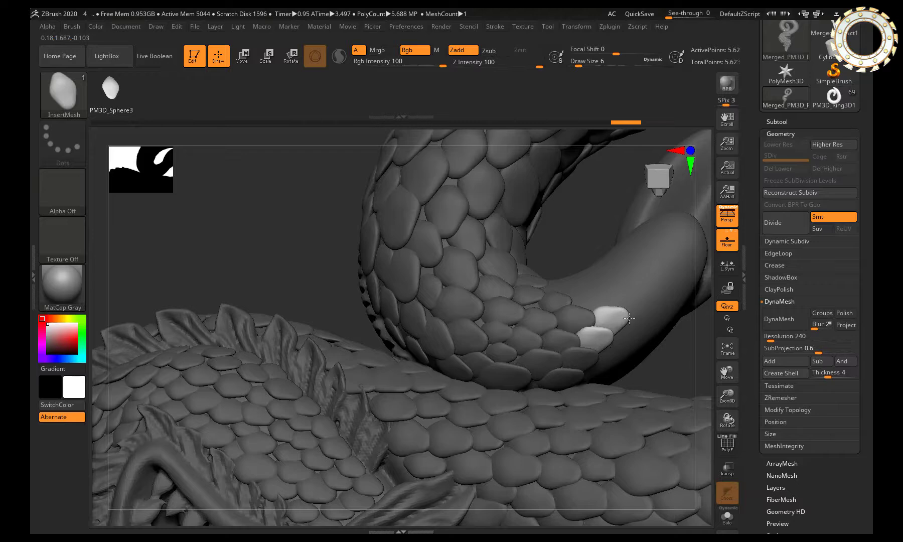
mouse_move(604, 347)
right_down()
mouse_move(587, 369)
mouse_move(432, 424)
mouse_move(405, 423)
mouse_move(429, 431)
right_up()
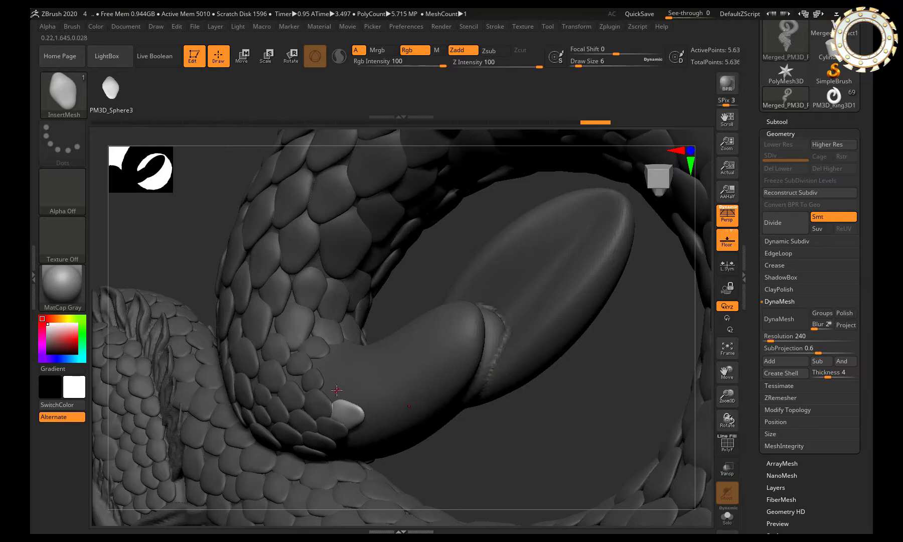
drag(331, 366, 386, 408)
mouse_move(389, 374)
mouse_down()
mouse_move(409, 381)
mouse_move(469, 329)
mouse_up()
drag(360, 433, 454, 369)
Step: Add the final belly scales and view the whole coiled serpent
mouse_move(454, 368)
right_down()
mouse_move(344, 454)
mouse_move(351, 464)
right_up()
mouse_move(351, 464)
mouse_down()
mouse_move(408, 437)
mouse_move(418, 404)
mouse_move(440, 390)
mouse_move(444, 364)
mouse_move(477, 334)
mouse_move(460, 507)
mouse_move(383, 316)
mouse_move(351, 301)
mouse_move(371, 261)
mouse_up()
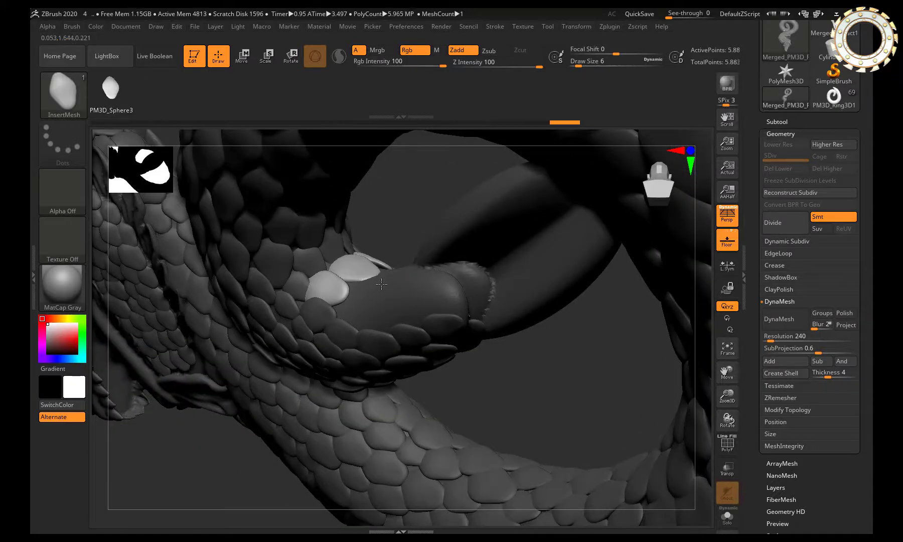
mouse_move(387, 295)
mouse_down()
mouse_move(385, 267)
mouse_move(426, 271)
mouse_move(453, 294)
mouse_up()
drag(393, 318, 496, 293)
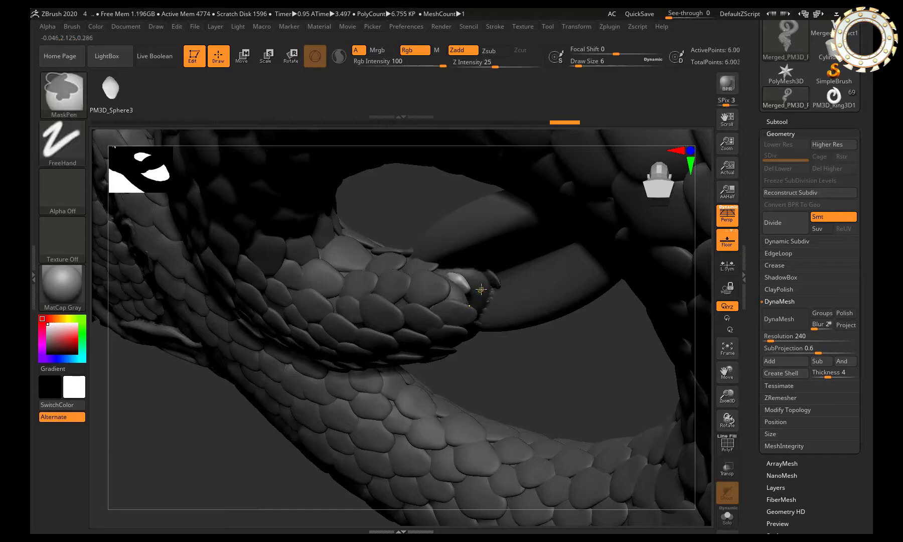
mouse_move(454, 258)
mouse_down()
mouse_move(591, 385)
mouse_move(580, 401)
mouse_move(430, 373)
mouse_move(460, 186)
mouse_move(482, 256)
mouse_move(582, 268)
mouse_up()
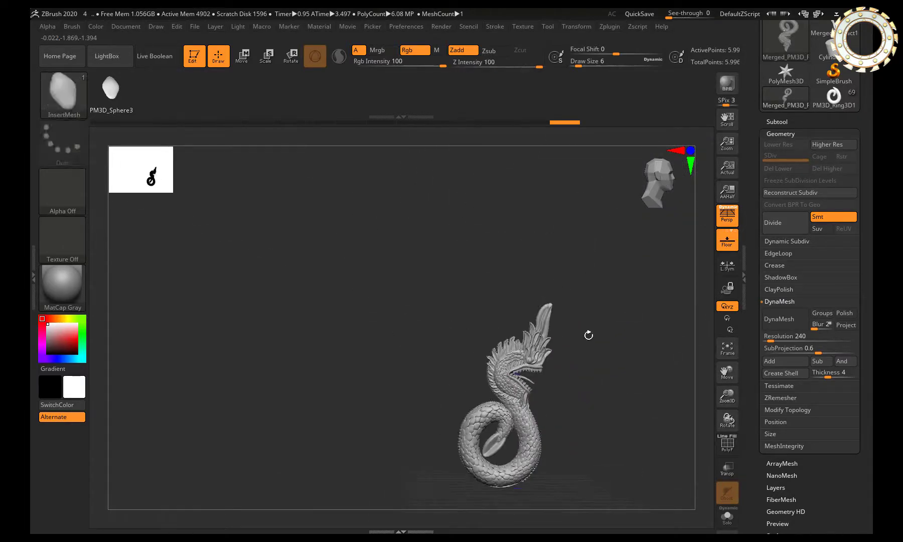
mouse_move(589, 335)
alt+mouse_down()
mouse_move(540, 246)
mouse_move(547, 261)
alt+mouse_up()
drag(464, 339, 552, 322)
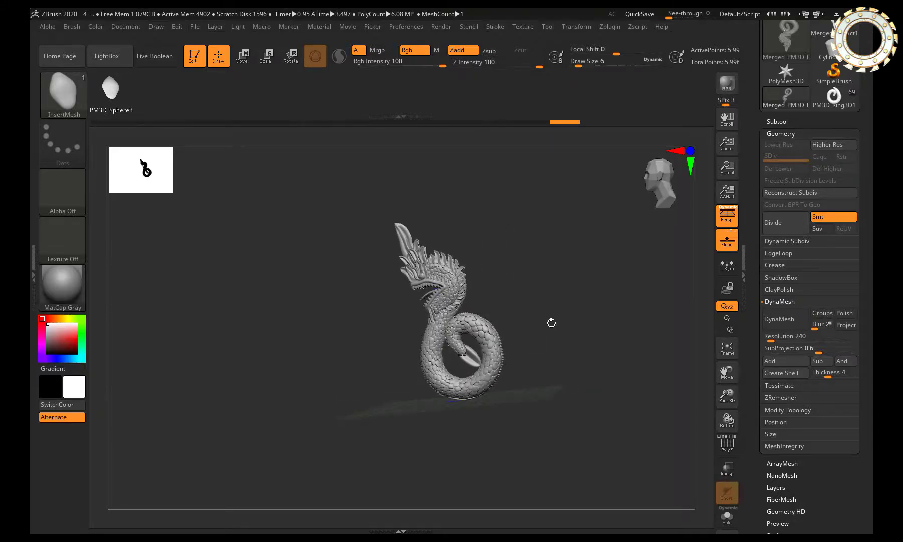
shift+drag(546, 322, 439, 346)
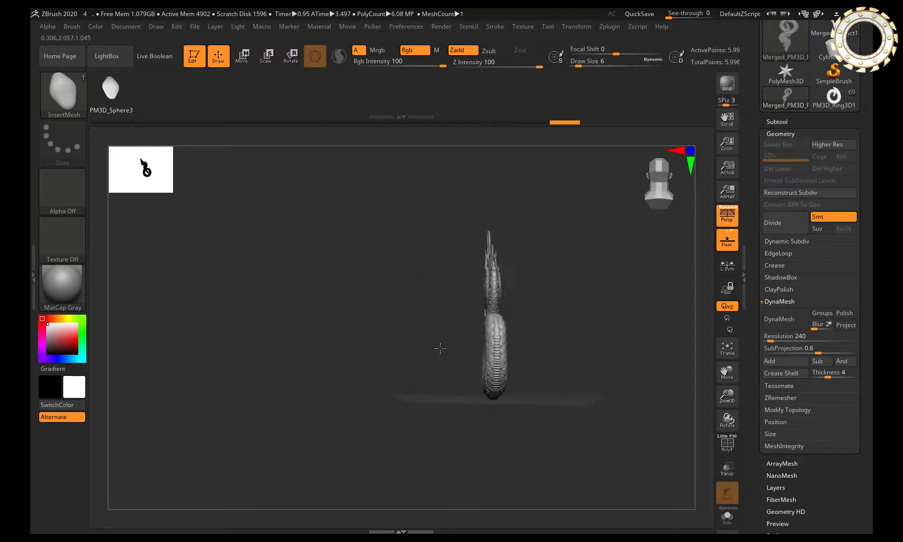
mouse_move(553, 322)
mouse_down()
mouse_move(473, 329)
mouse_move(623, 225)
mouse_move(560, 271)
mouse_move(462, 298)
mouse_move(649, 210)
mouse_move(588, 248)
mouse_up()
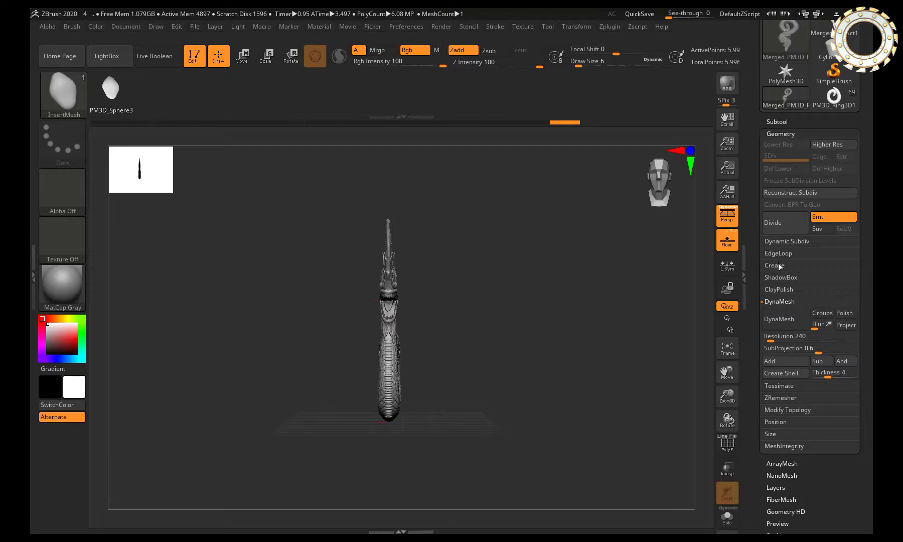
Step: Apply Mirror And Weld from Modify Topology and orbit to inspect the symmetric naga
click(787, 410)
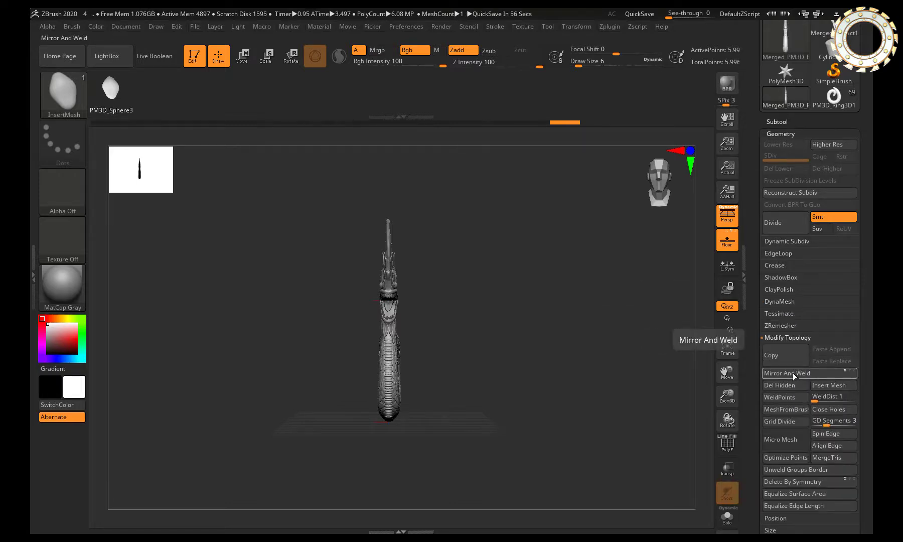
mouse_move(482, 360)
mouse_down()
mouse_move(517, 359)
mouse_move(571, 381)
mouse_move(633, 365)
mouse_move(676, 364)
mouse_move(686, 373)
mouse_move(569, 365)
mouse_move(551, 423)
mouse_move(538, 400)
mouse_move(626, 387)
mouse_up()
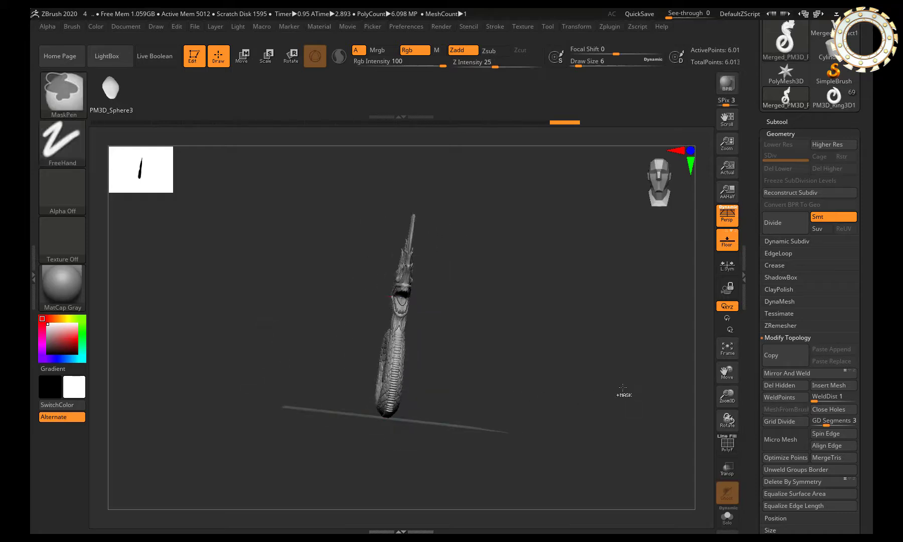
drag(562, 383, 496, 375)
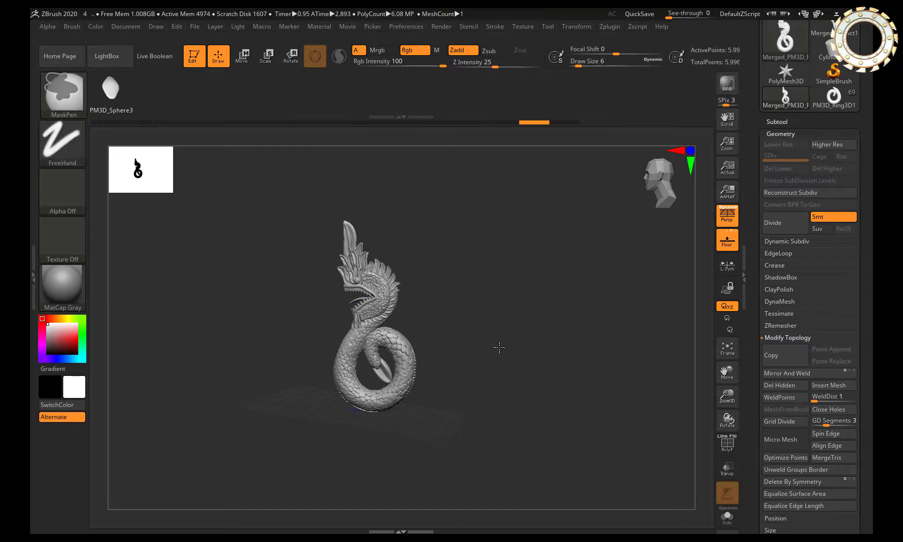
mouse_move(495, 345)
alt+mouse_down()
mouse_move(479, 317)
mouse_move(452, 322)
alt+mouse_up()
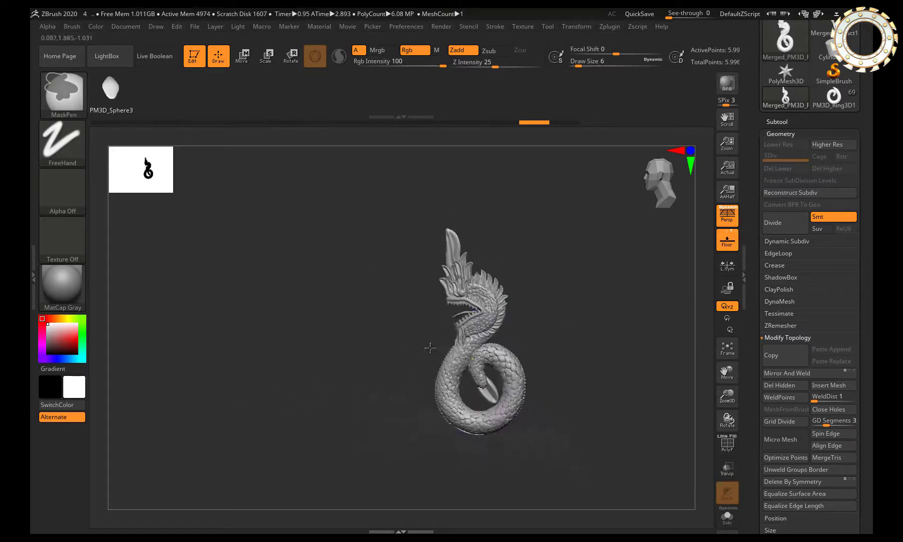
ctrl+right_drag(440, 383, 571, 356)
drag(570, 357, 560, 360)
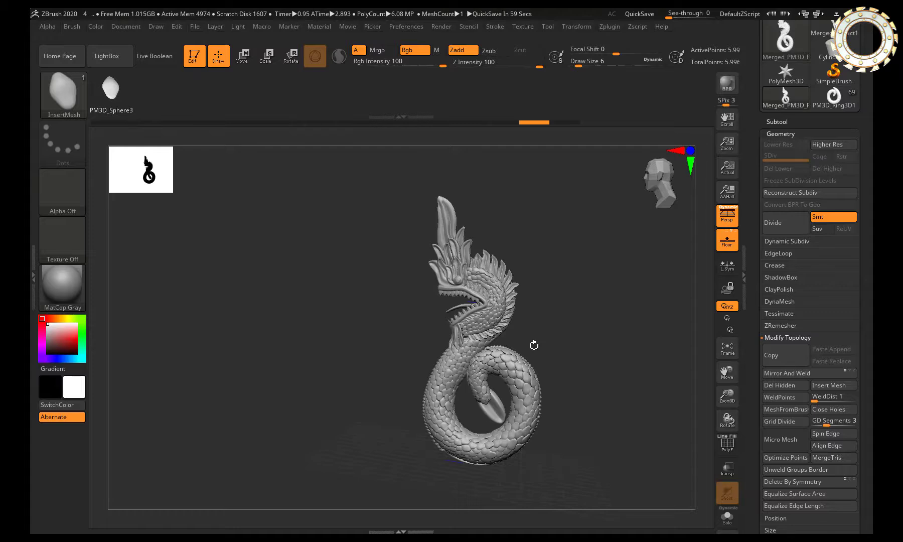
mouse_move(533, 344)
ctrl+right_down()
mouse_move(491, 311)
mouse_move(672, 318)
ctrl+right_up()
right_drag(532, 344, 704, 197)
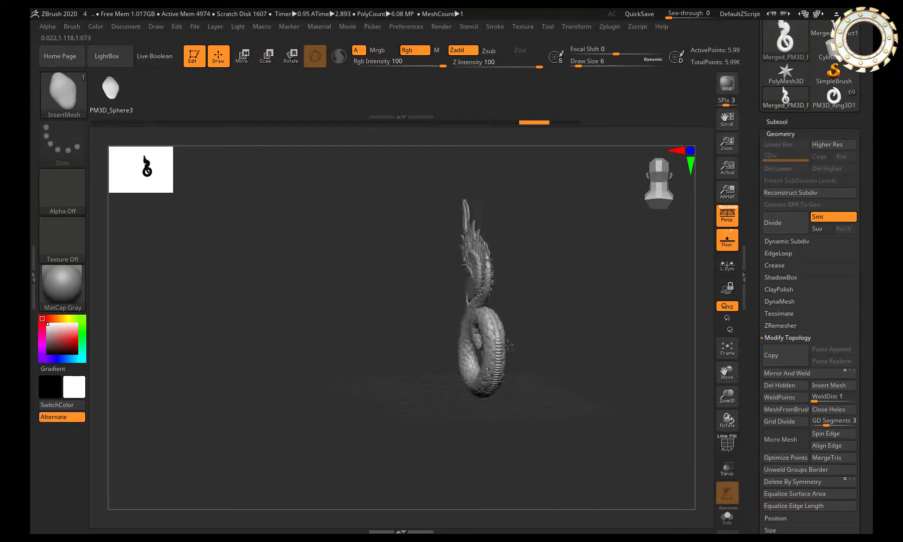
click(787, 301)
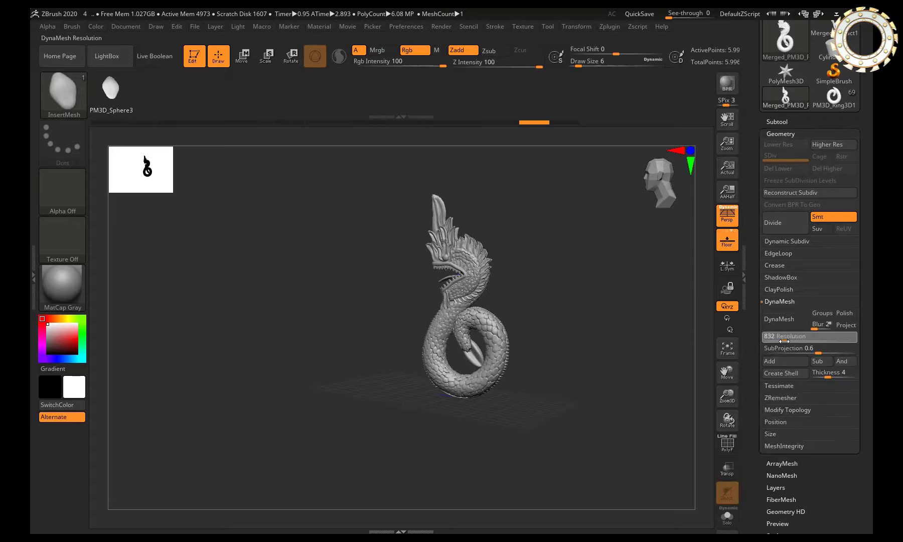
click(786, 325)
text(856)
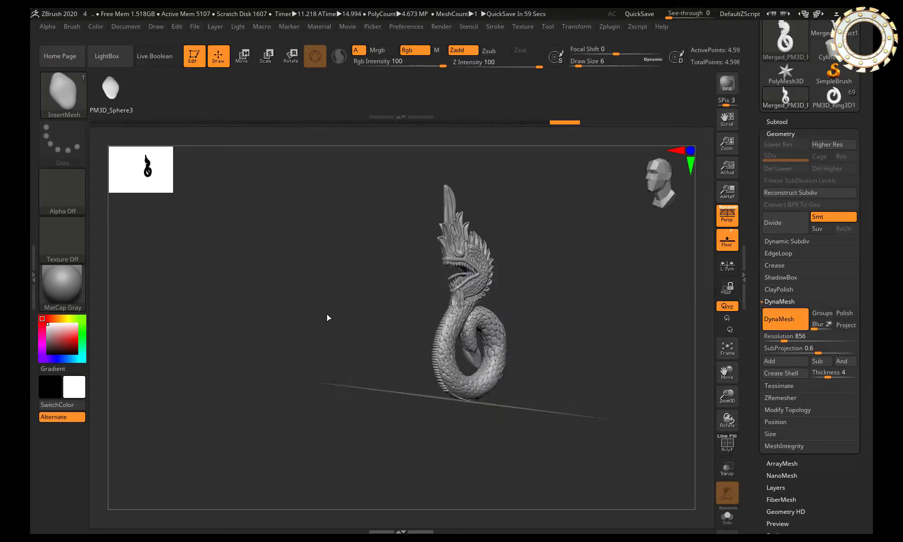
drag(492, 360, 386, 331)
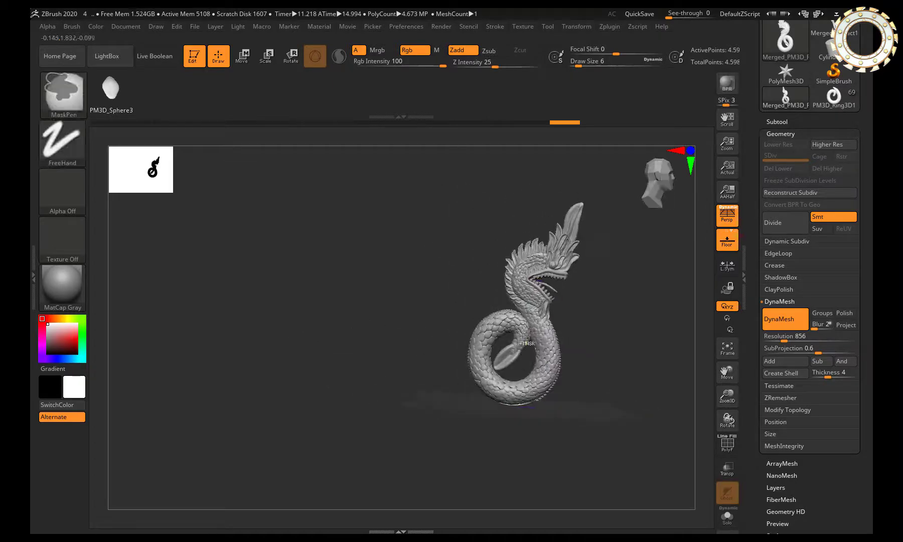
mouse_move(386, 331)
ctrl+right_down()
mouse_move(522, 327)
mouse_move(522, 365)
ctrl+right_up()
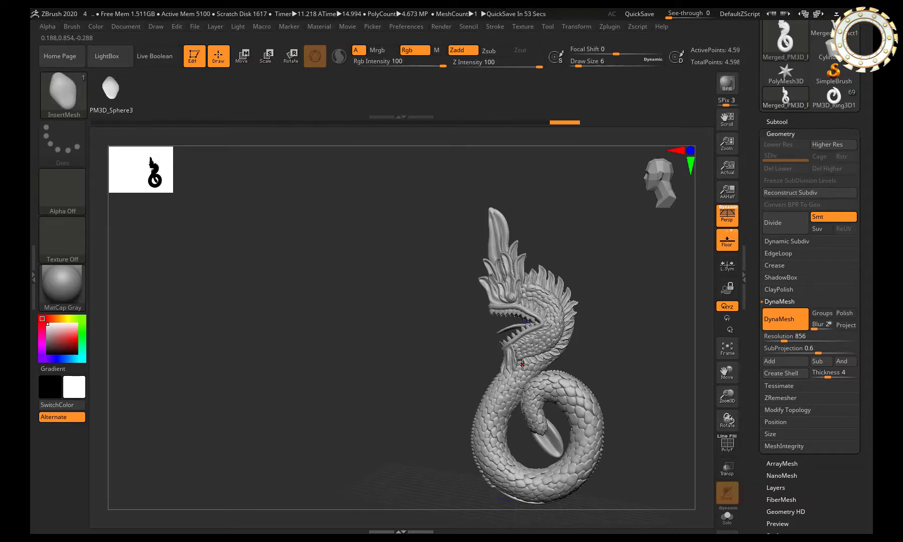
mouse_move(444, 337)
mouse_down()
mouse_move(459, 291)
mouse_move(494, 332)
mouse_up()
mouse_move(628, 339)
mouse_down()
mouse_move(409, 317)
mouse_move(355, 307)
mouse_move(361, 301)
mouse_up()
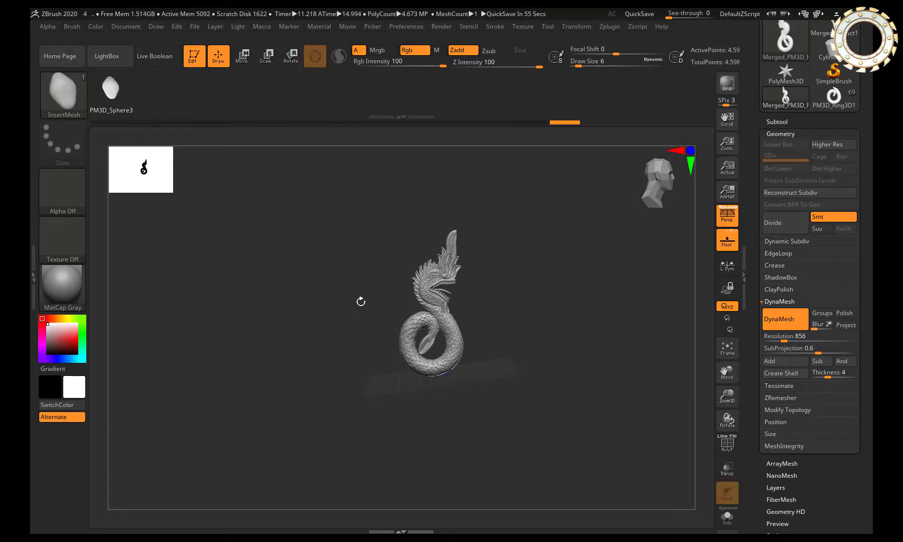
drag(312, 280, 427, 281)
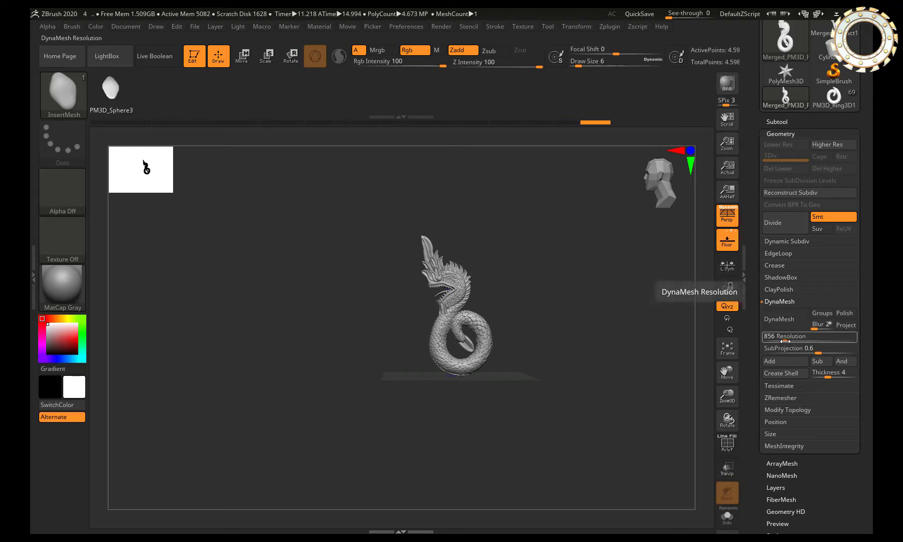
Step: Set DynaMesh Resolution to 432 and remesh the naga into one mesh
drag(783, 340, 778, 341)
click(784, 319)
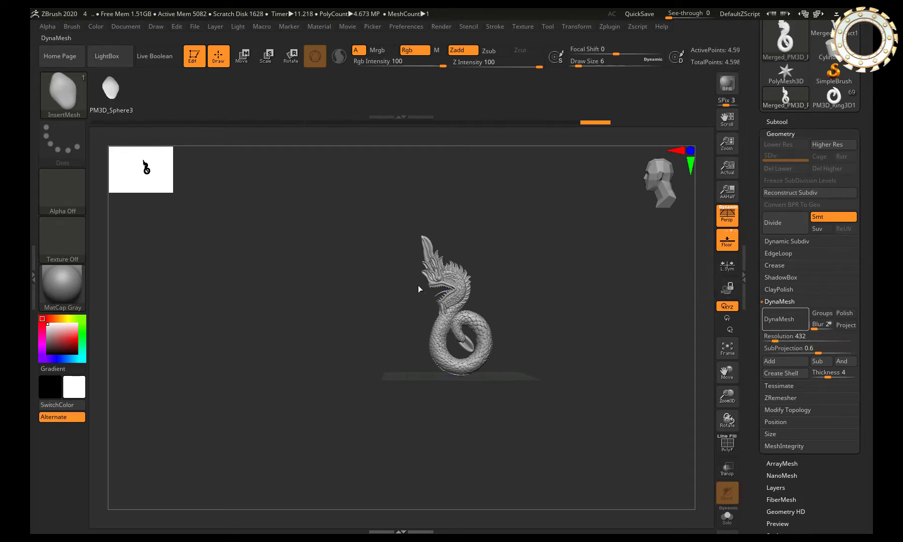
mouse_move(401, 285)
mouse_down()
mouse_move(454, 284)
mouse_move(418, 404)
mouse_move(308, 266)
mouse_move(363, 353)
mouse_move(637, 203)
mouse_up()
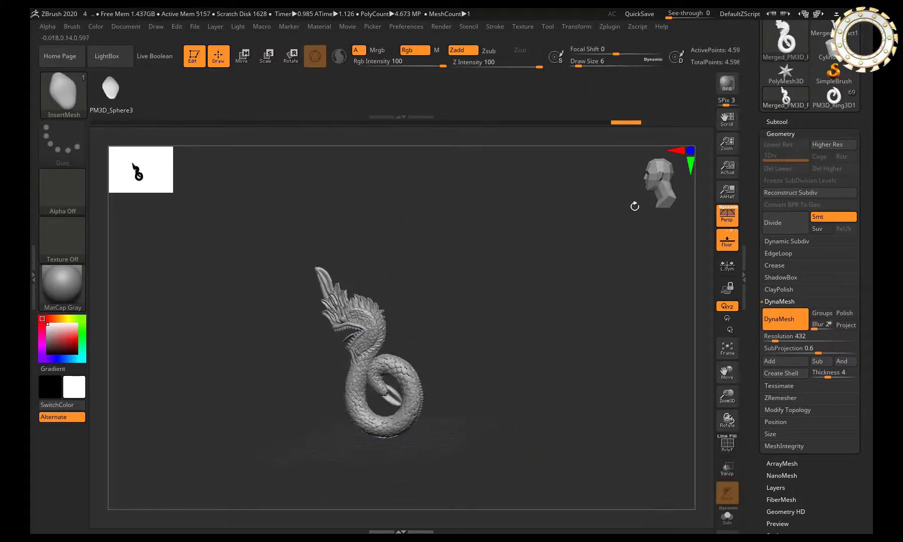
Step: Test masking on the tail and whole body, then run a TrimRect slice over the upper body
ctrl+drag(303, 335, 526, 471)
ctrl+drag(507, 415, 526, 379)
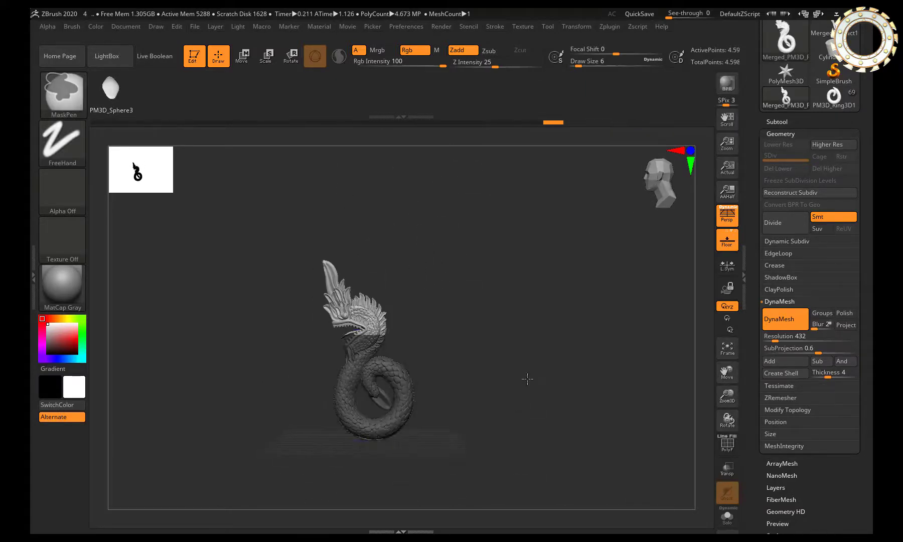
ctrl+drag(248, 248, 526, 448)
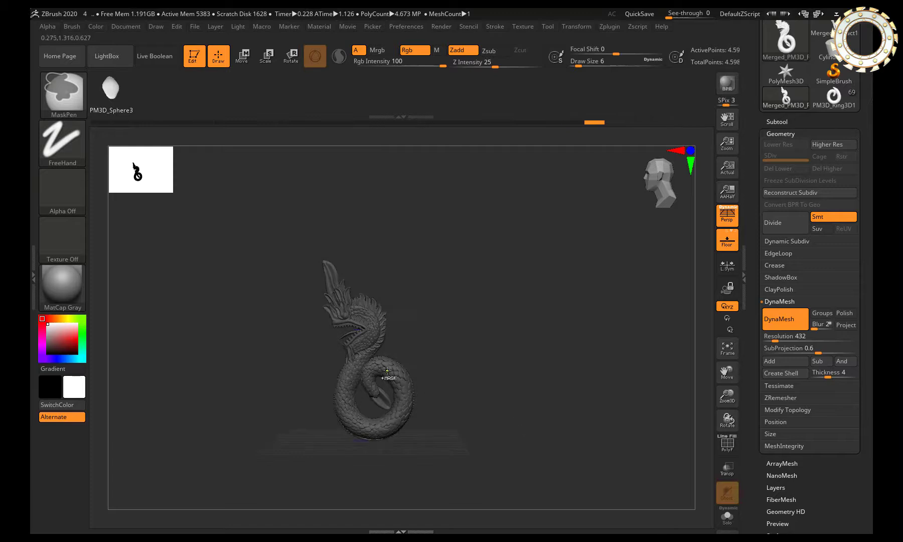
ctrl+drag(540, 369, 552, 396)
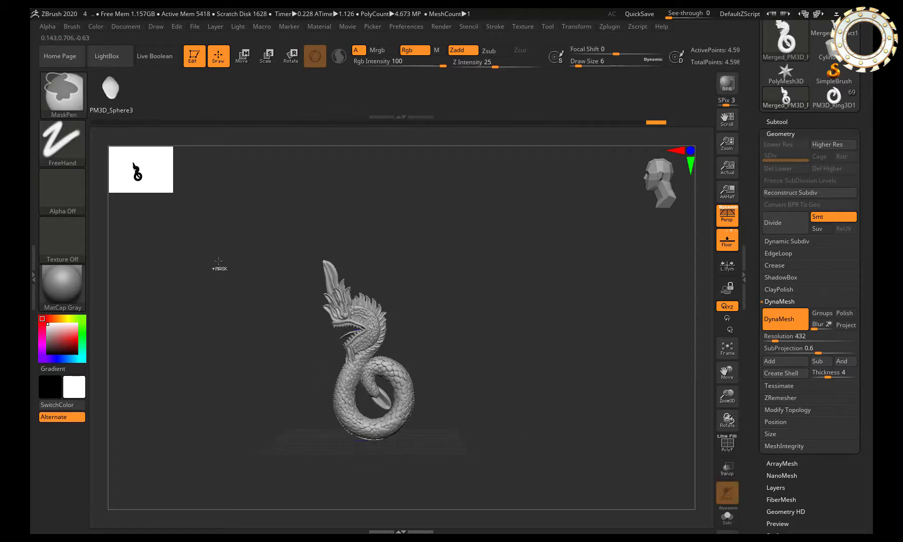
ctrl+drag(222, 247, 482, 459)
ctrl+shift+drag(276, 223, 465, 345)
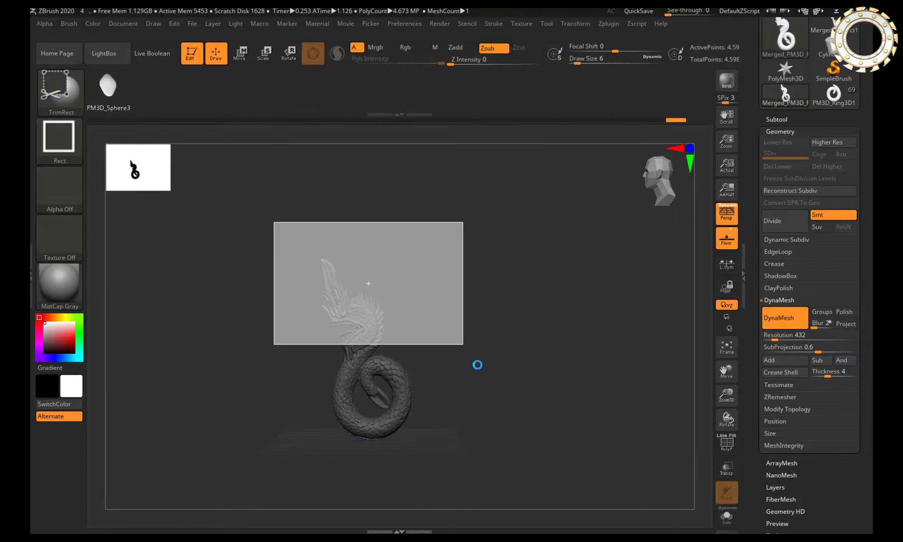
ctrl+shift+drag(477, 365, 477, 365)
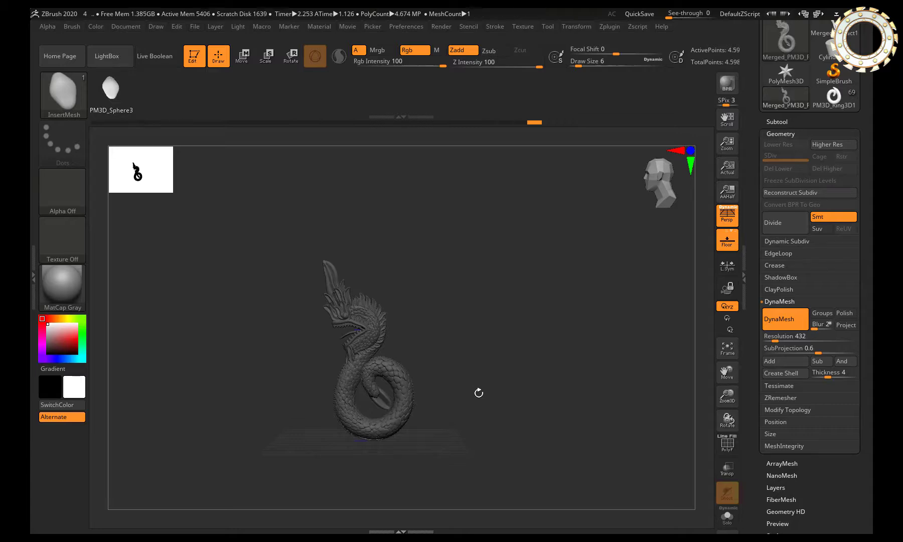
mouse_move(446, 381)
mouse_down()
mouse_move(396, 362)
mouse_move(441, 346)
mouse_move(526, 370)
mouse_move(389, 234)
mouse_move(469, 326)
mouse_move(497, 286)
mouse_move(551, 130)
mouse_up()
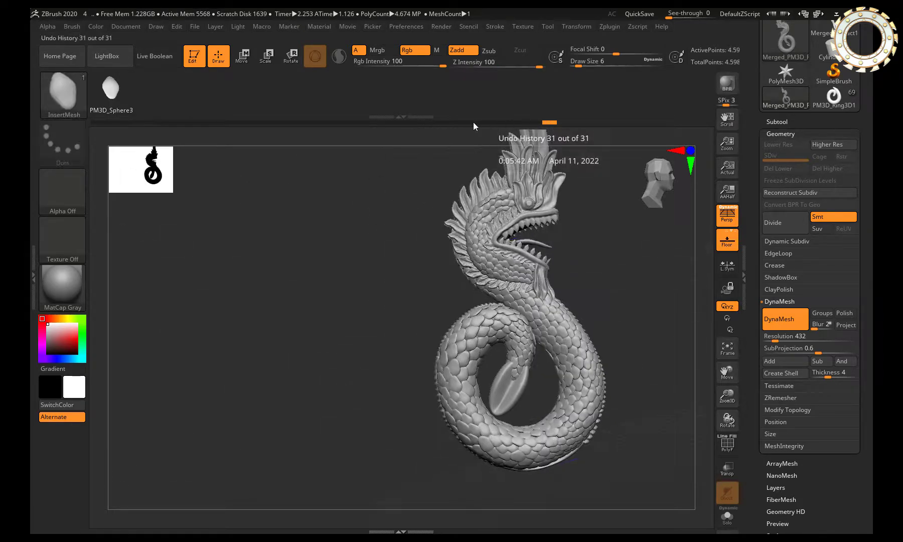
mouse_move(275, 123)
mouse_down()
mouse_move(30, 131)
mouse_move(565, 122)
mouse_up()
key(ctrl)
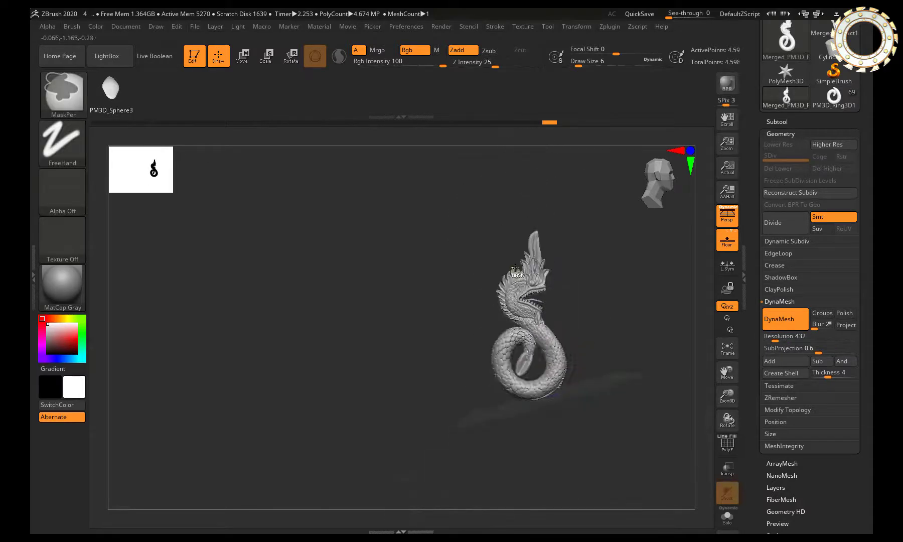
mouse_move(540, 346)
mouse_down()
mouse_move(612, 245)
mouse_move(532, 304)
mouse_up()
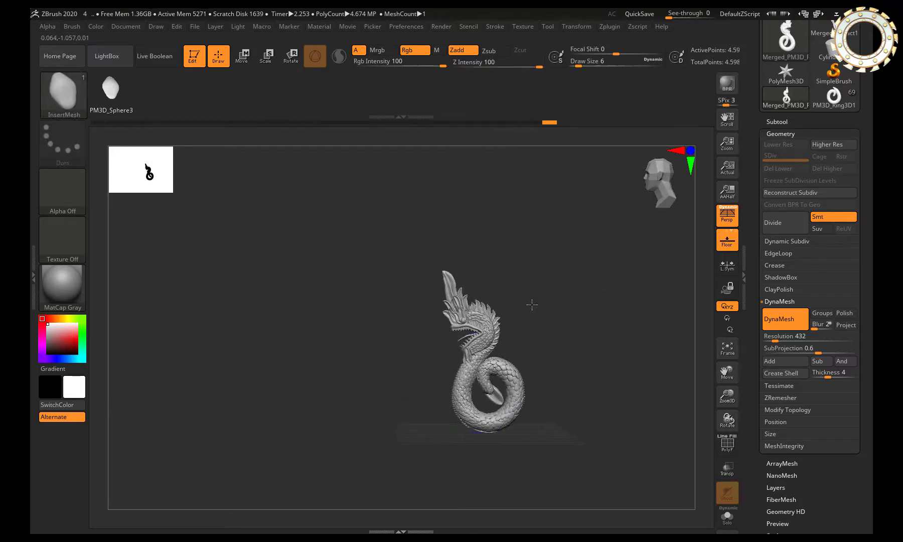
key(ctrl)
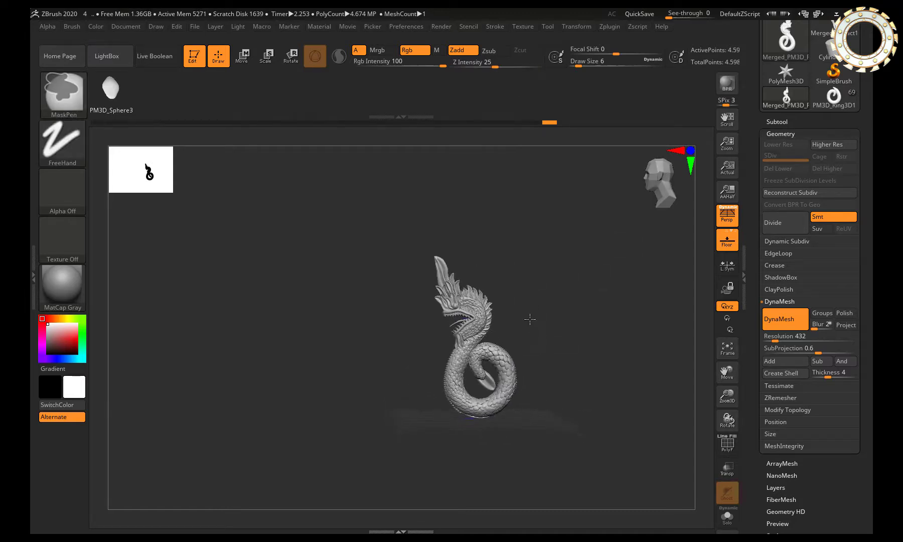
drag(528, 316, 516, 303)
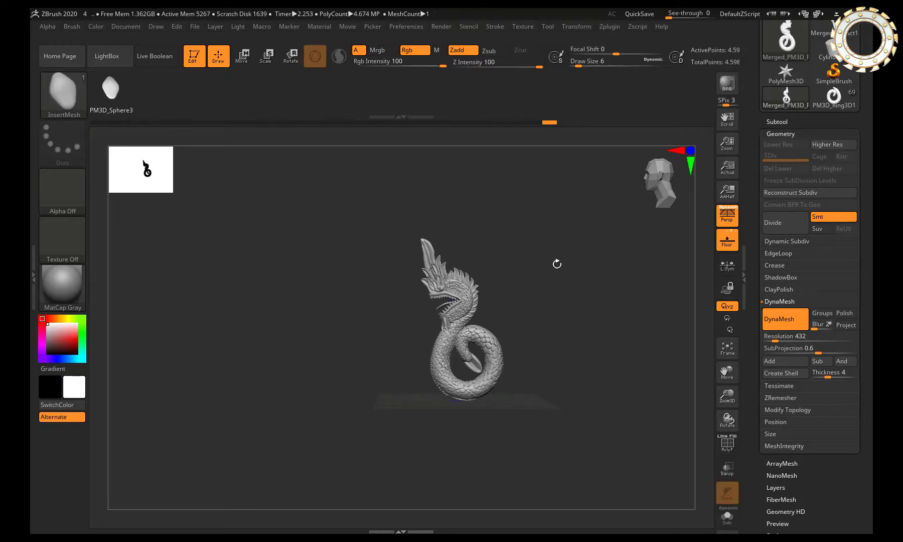
mouse_move(509, 288)
alt+mouse_down()
mouse_move(500, 370)
mouse_move(546, 361)
alt+mouse_up()
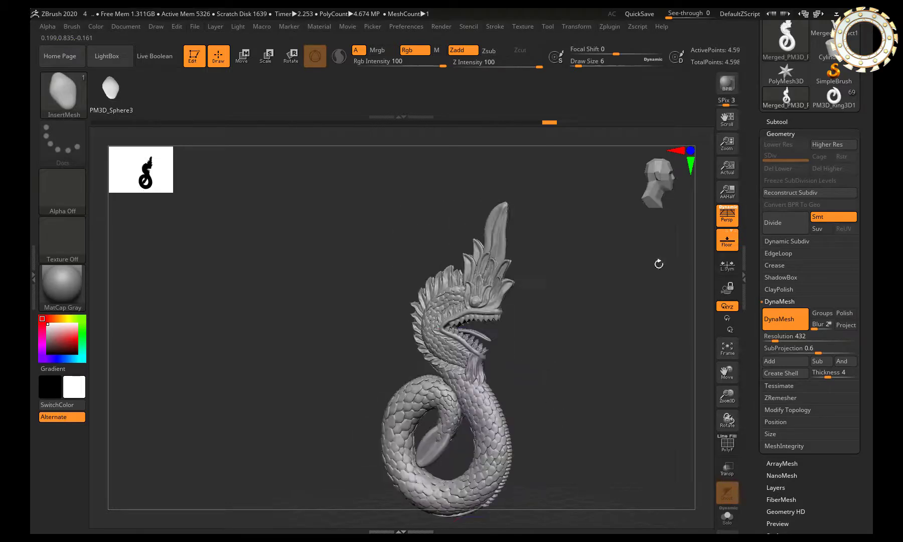
mouse_move(786, 40)
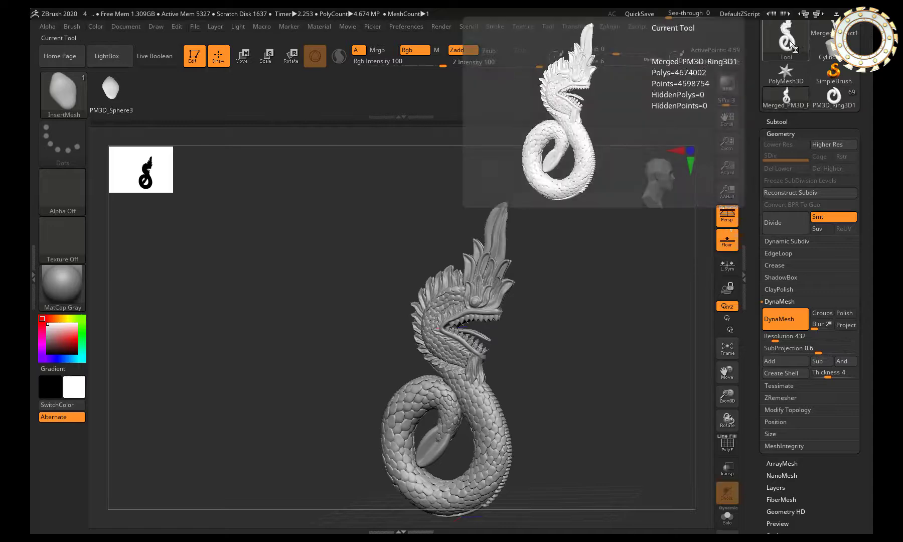
scroll(795, 153, up, 3)
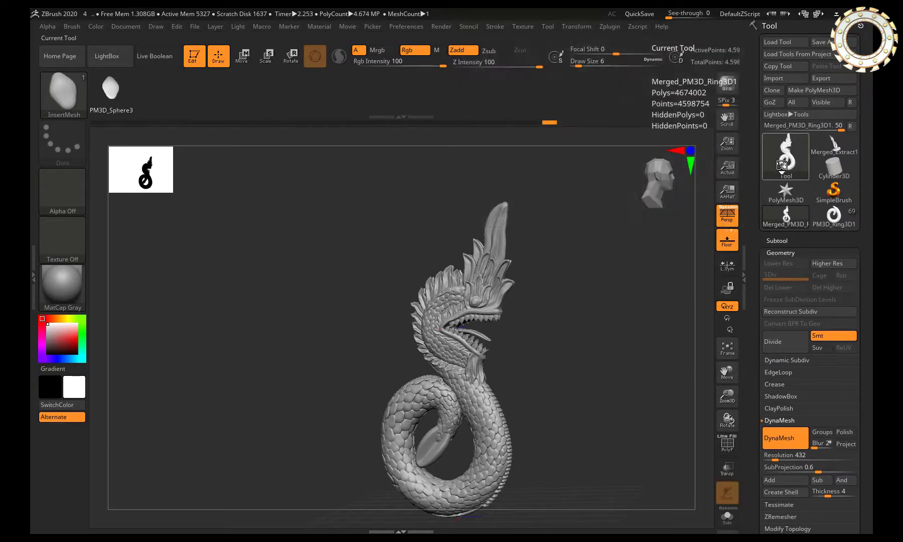
mouse_move(536, 317)
mouse_down()
mouse_move(645, 328)
mouse_move(298, 264)
mouse_move(446, 295)
mouse_up()
ctrl+right_drag(446, 296, 438, 324)
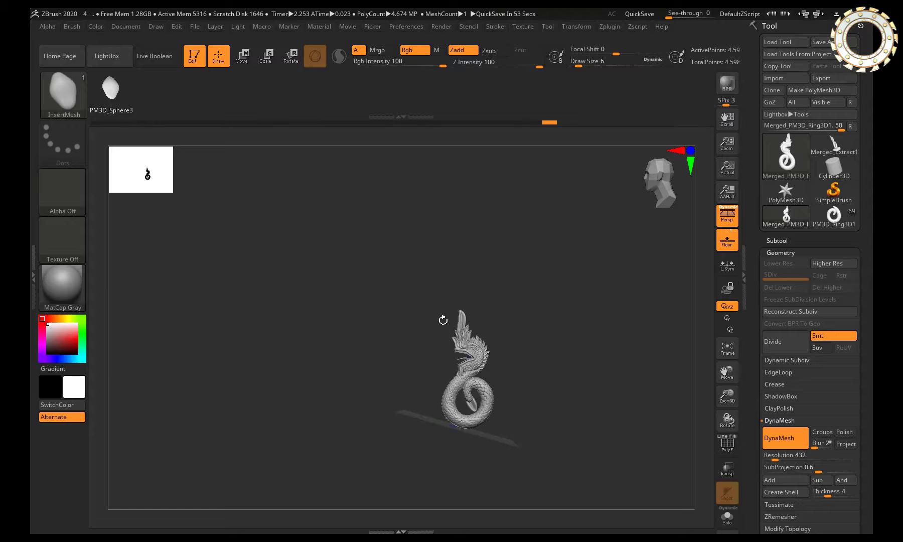
mouse_move(480, 303)
mouse_down()
mouse_move(502, 296)
mouse_move(477, 225)
mouse_up()
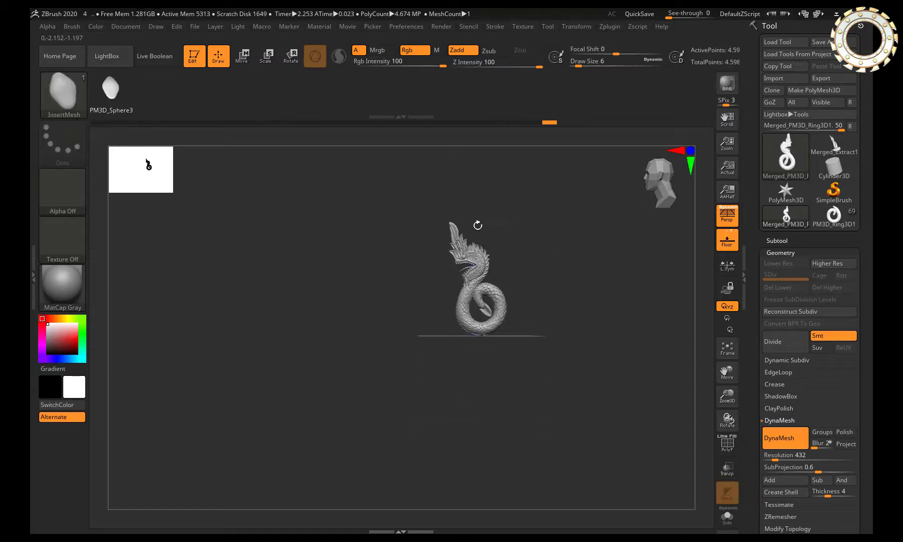
mouse_move(477, 226)
ctrl+right_down()
mouse_move(496, 264)
mouse_move(477, 297)
mouse_move(587, 316)
mouse_move(596, 258)
mouse_move(542, 268)
mouse_move(540, 246)
ctrl+right_up()
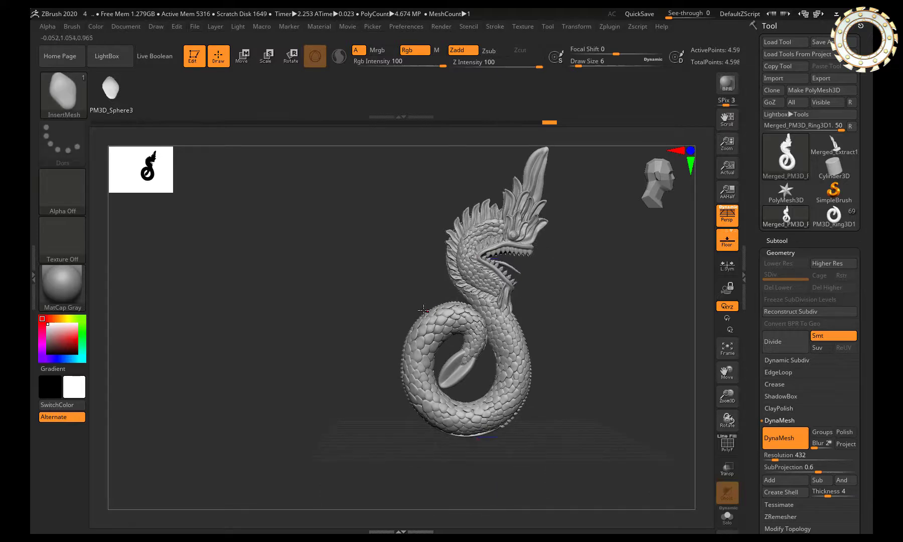
mouse_move(423, 310)
right_down()
mouse_move(503, 328)
mouse_move(470, 316)
mouse_move(562, 318)
mouse_move(513, 334)
right_up()
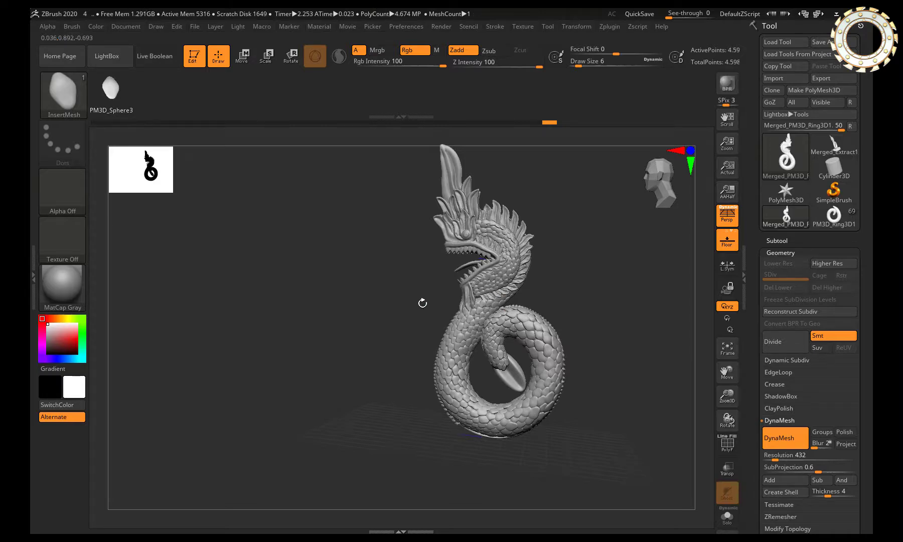
drag(423, 303, 447, 339)
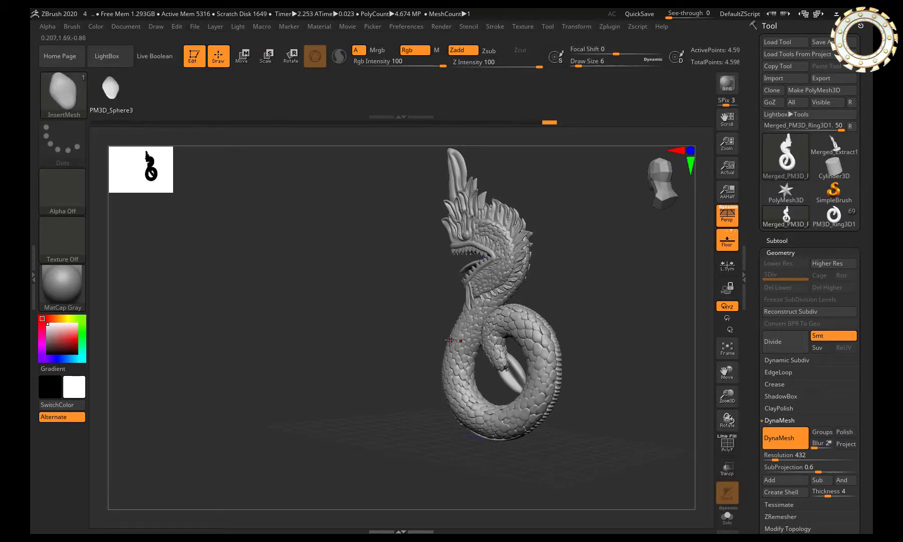
mouse_move(447, 339)
mouse_down()
mouse_move(449, 312)
mouse_move(396, 300)
mouse_up()
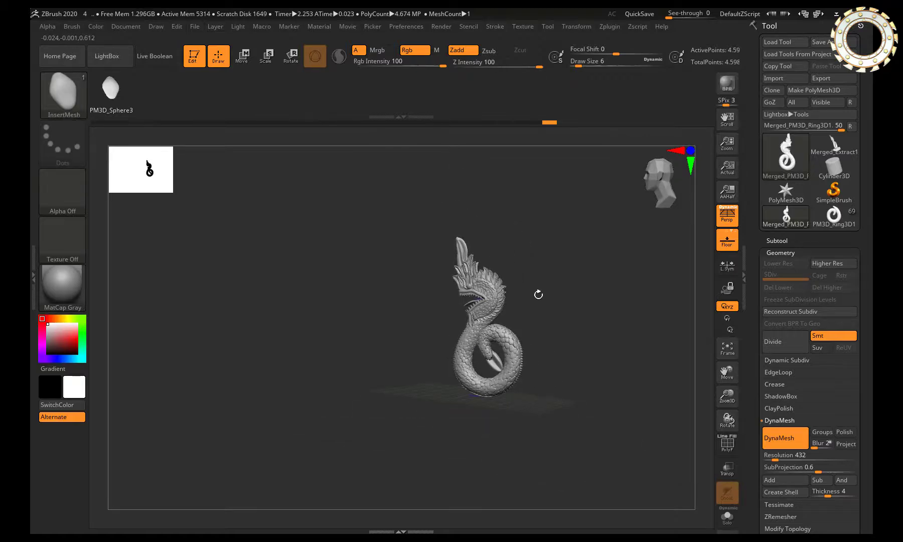
drag(654, 190, 648, 195)
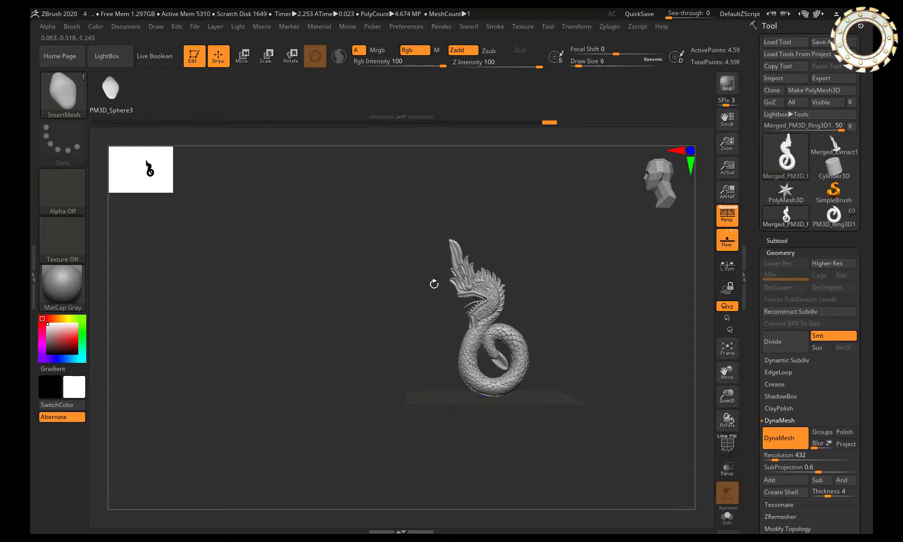
mouse_move(434, 283)
shift+mouse_down()
mouse_move(502, 301)
mouse_move(451, 284)
mouse_move(444, 228)
shift+mouse_up()
key(ctrl)
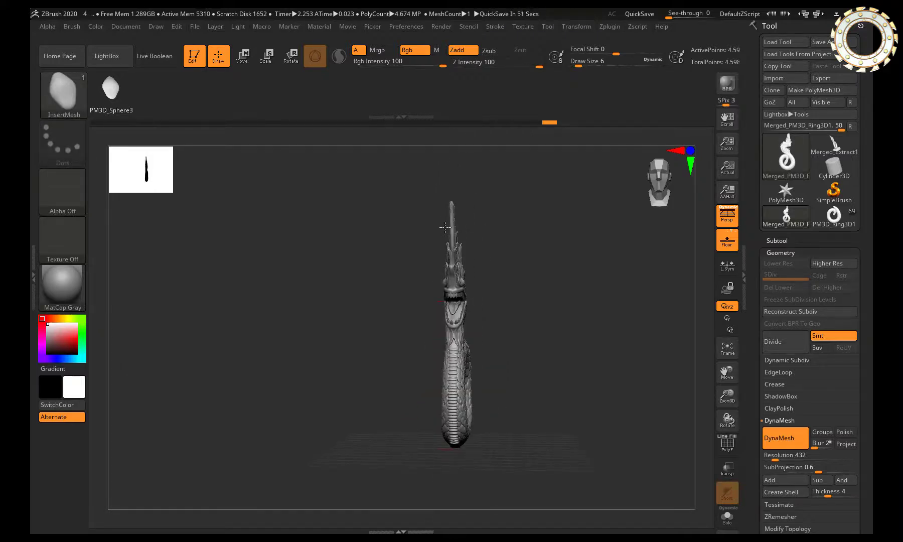
key(ctrl)
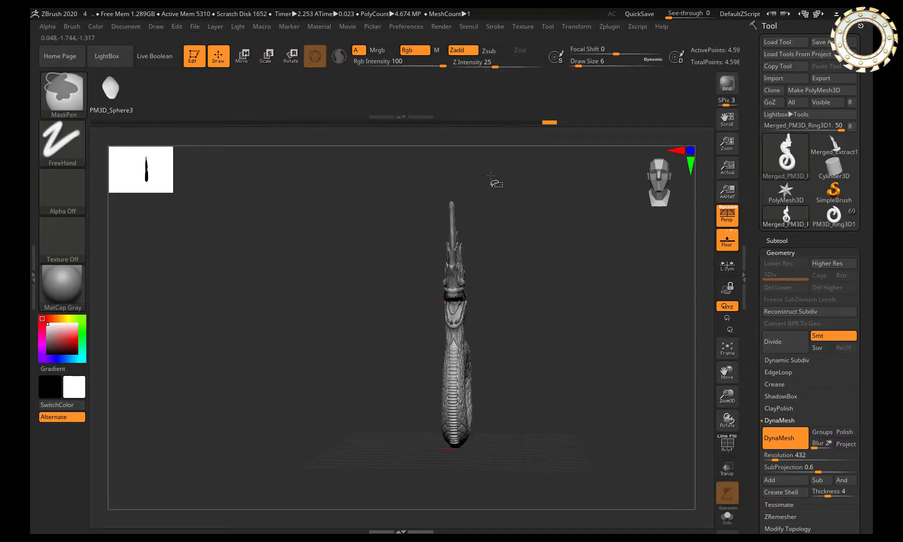